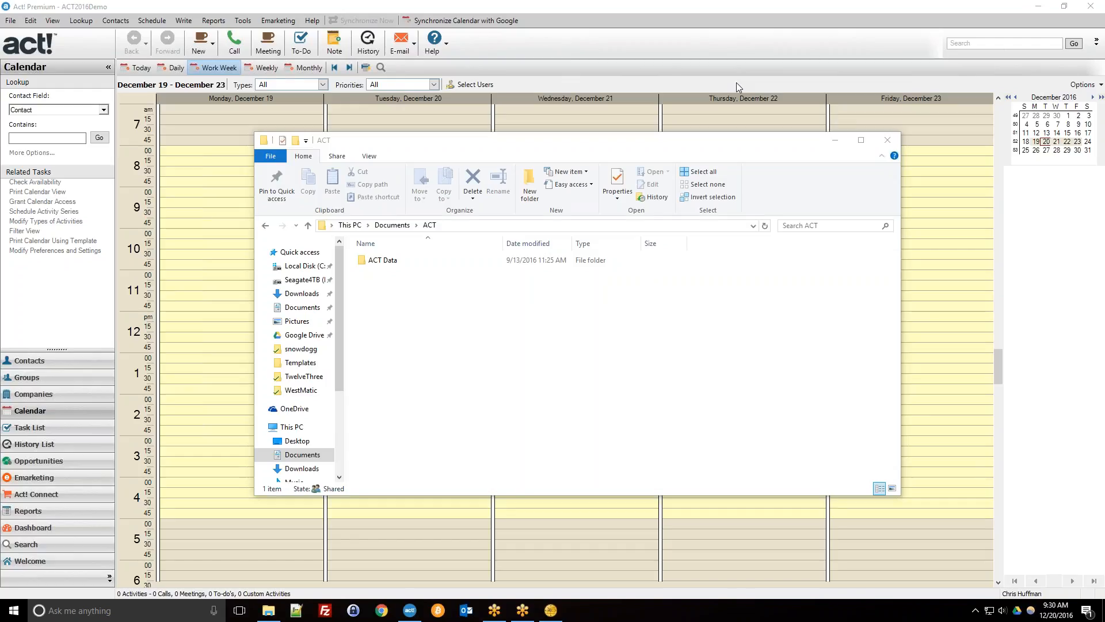
# Drag the File Explorer window showing the ACT folder down and left, over the Act! calendar.
pyautogui.moveTo(509, 140)
pyautogui.mouseDown()
pyautogui.moveTo(436, 211)
pyautogui.moveTo(491, 148)
pyautogui.mouseUp()
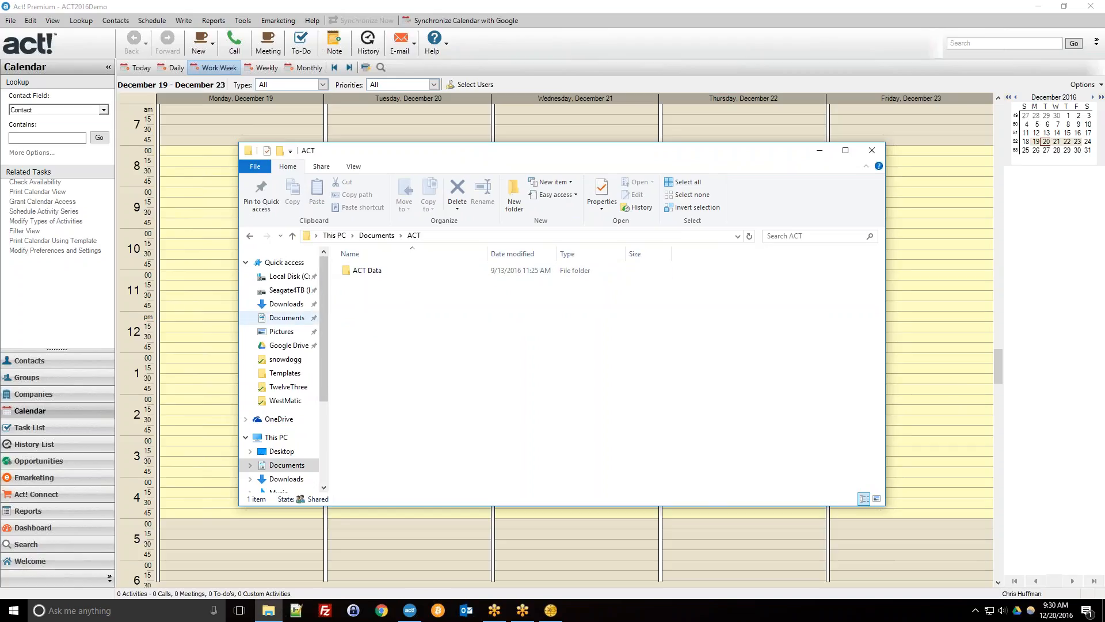
pyautogui.moveTo(324, 294)
pyautogui.mouseDown()
pyautogui.moveTo(334, 350)
pyautogui.moveTo(334, 296)
pyautogui.mouseUp()
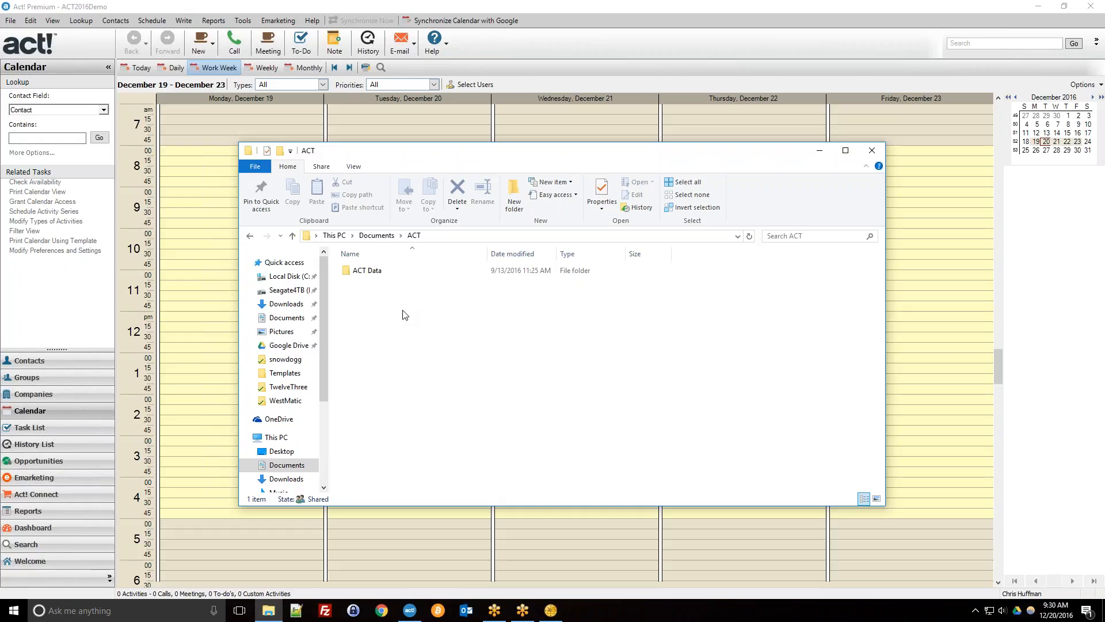
# Navigate File Explorer to Documents > ACT > ACT Data > Databases.
pyautogui.click(453, 236)
pyautogui.click(437, 239)
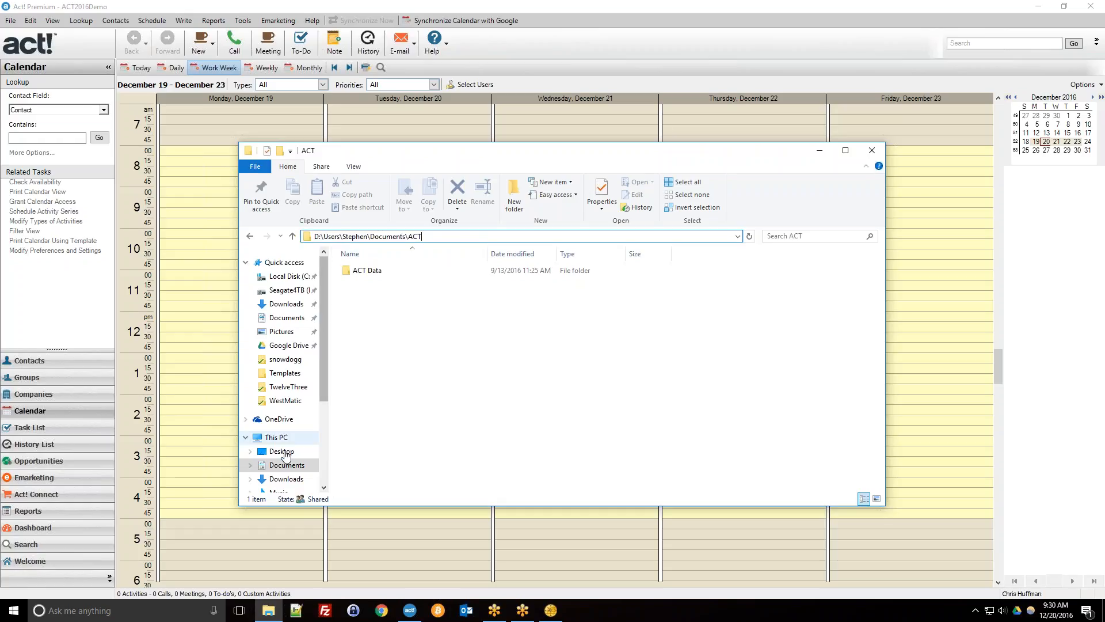
pyautogui.click(284, 470)
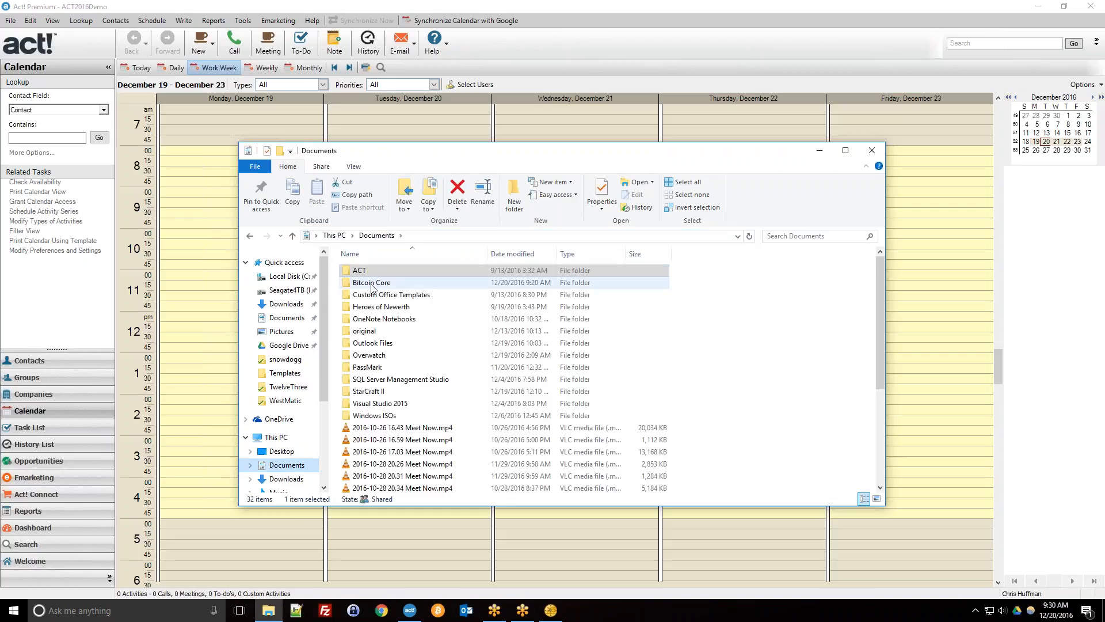
pyautogui.doubleClick(369, 275)
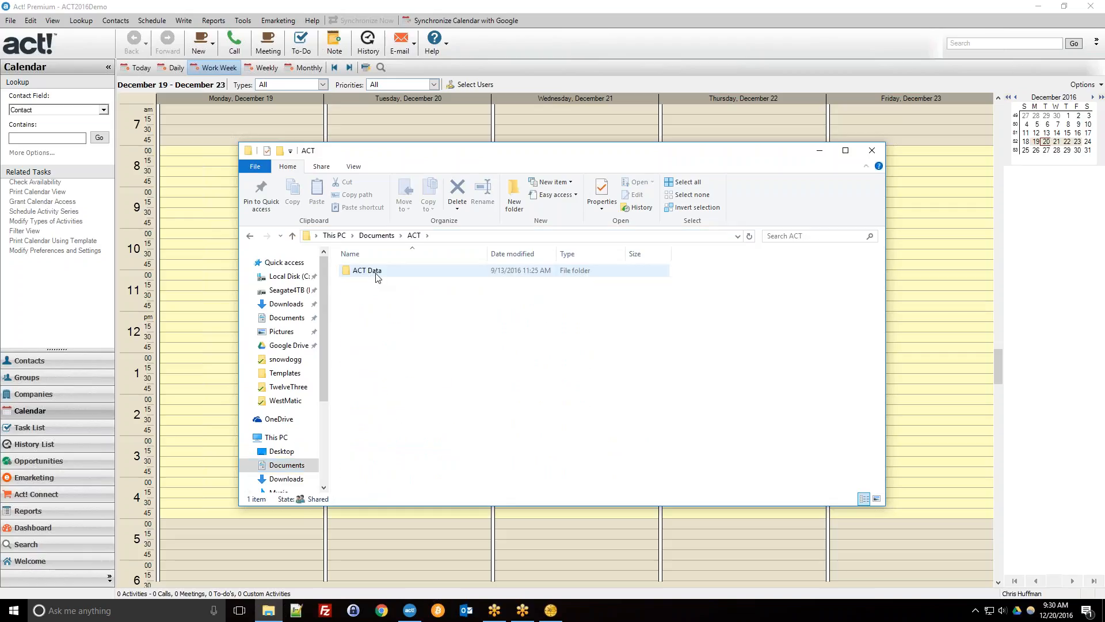
pyautogui.doubleClick(368, 271)
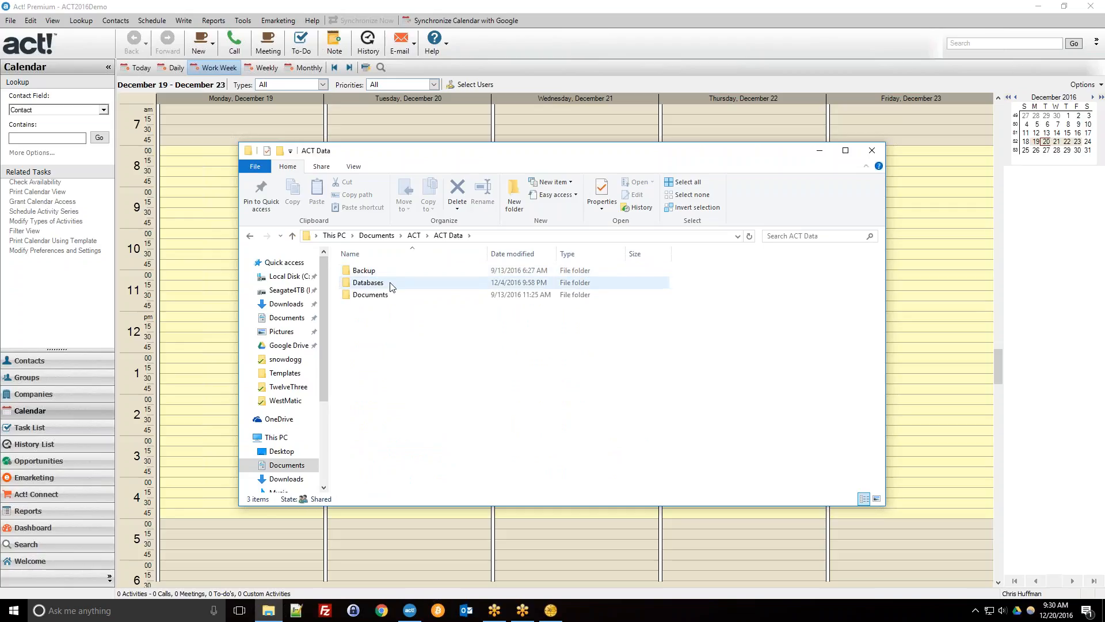
pyautogui.doubleClick(390, 283)
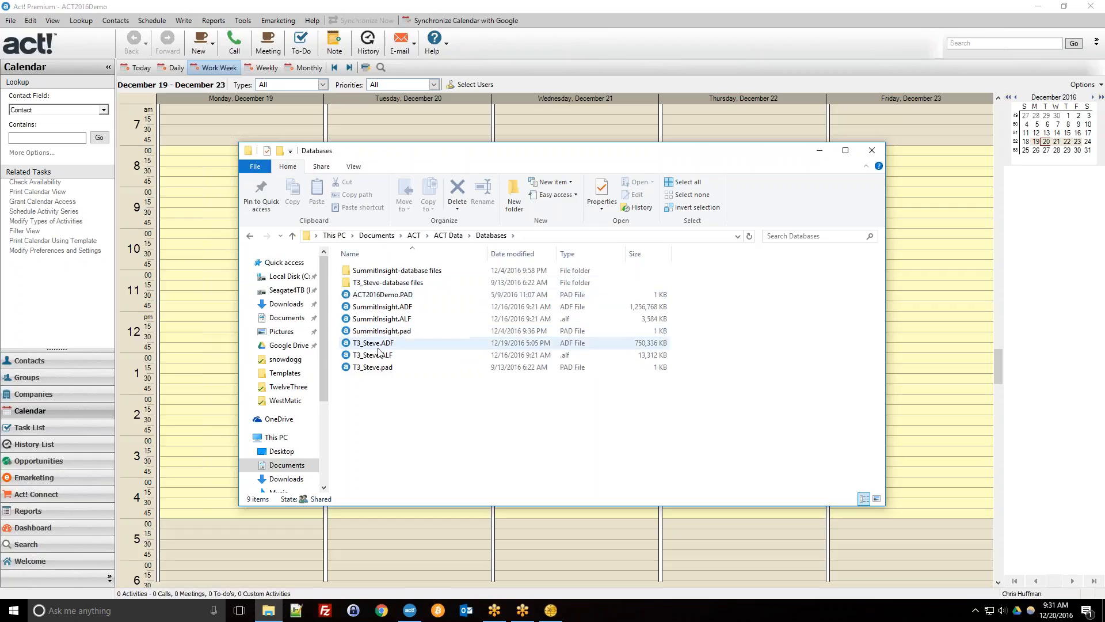
# Open the T3_Steve-database files folder, go back up to Databases, then reopen it.
pyautogui.moveTo(373, 355); pyautogui.dragTo(374, 372)
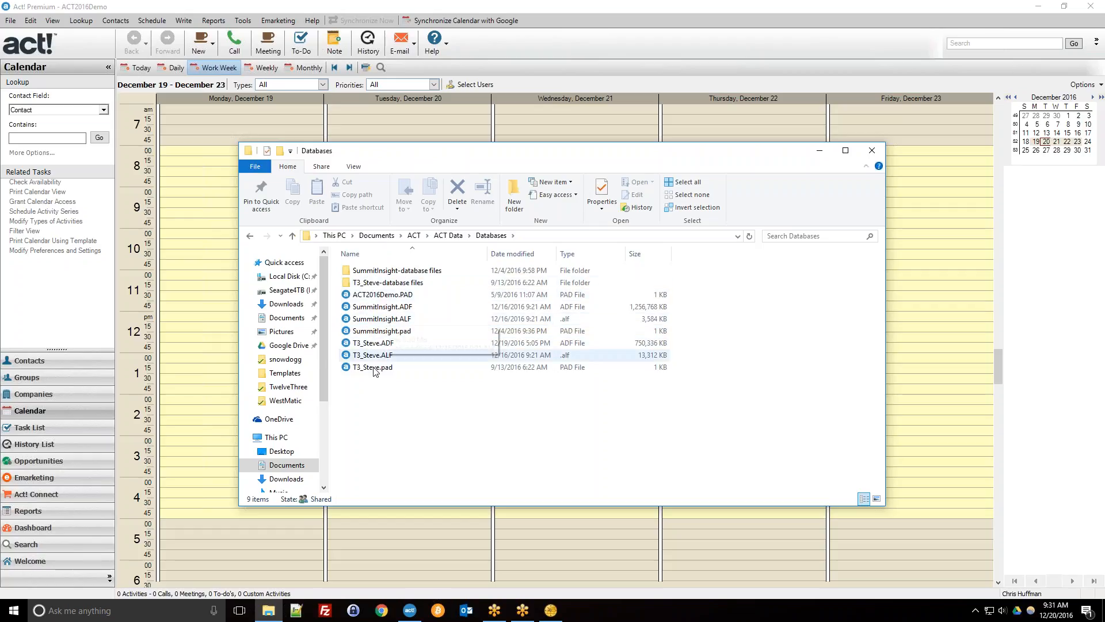
pyautogui.doubleClick(374, 284)
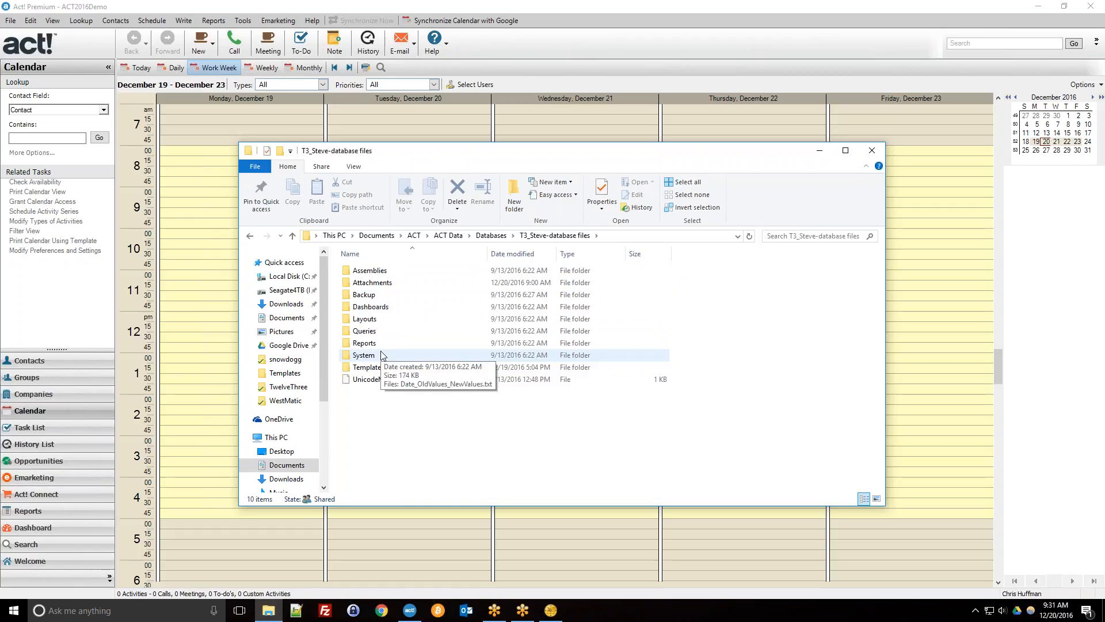
pyautogui.click(503, 236)
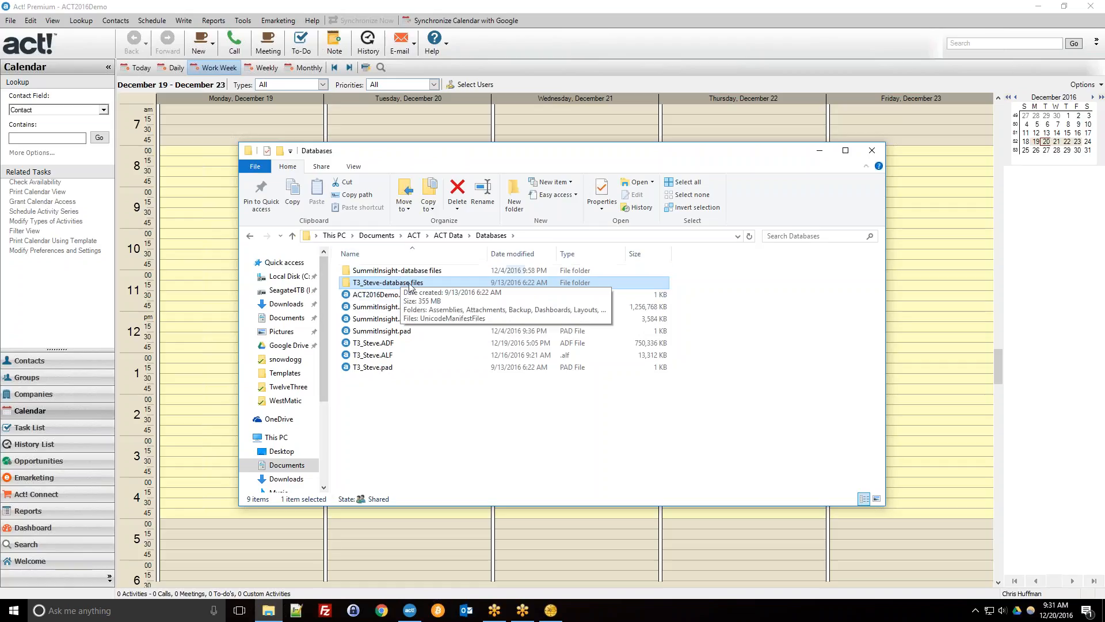
pyautogui.doubleClick(442, 283)
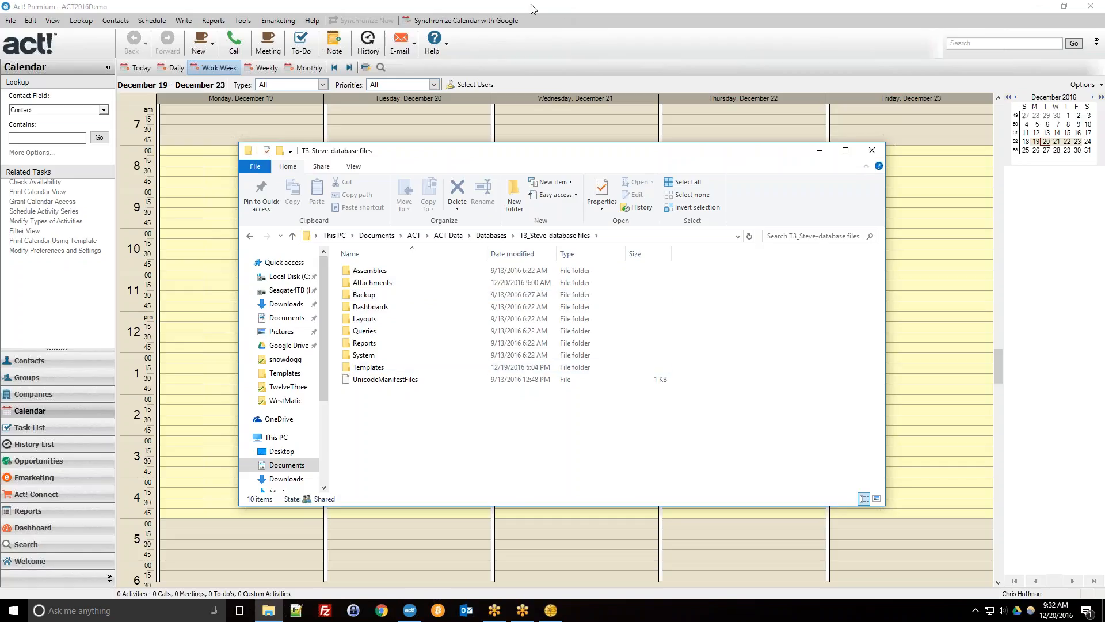
# Bring Act! forward and open File > Back Up > Database to show the backup path.
pyautogui.click(548, 5)
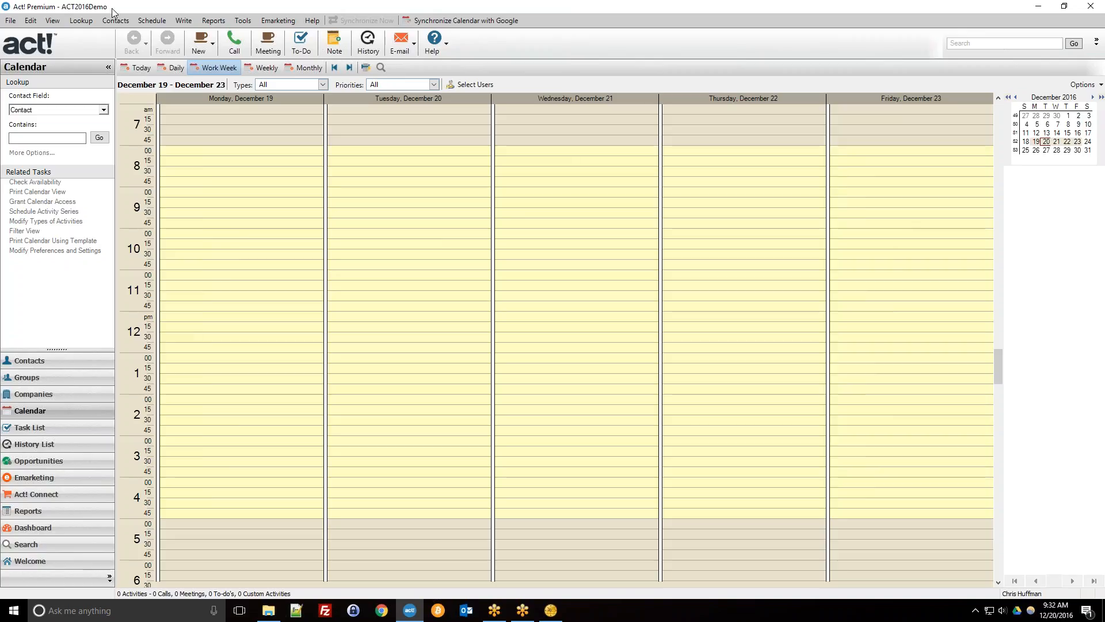
pyautogui.click(12, 21)
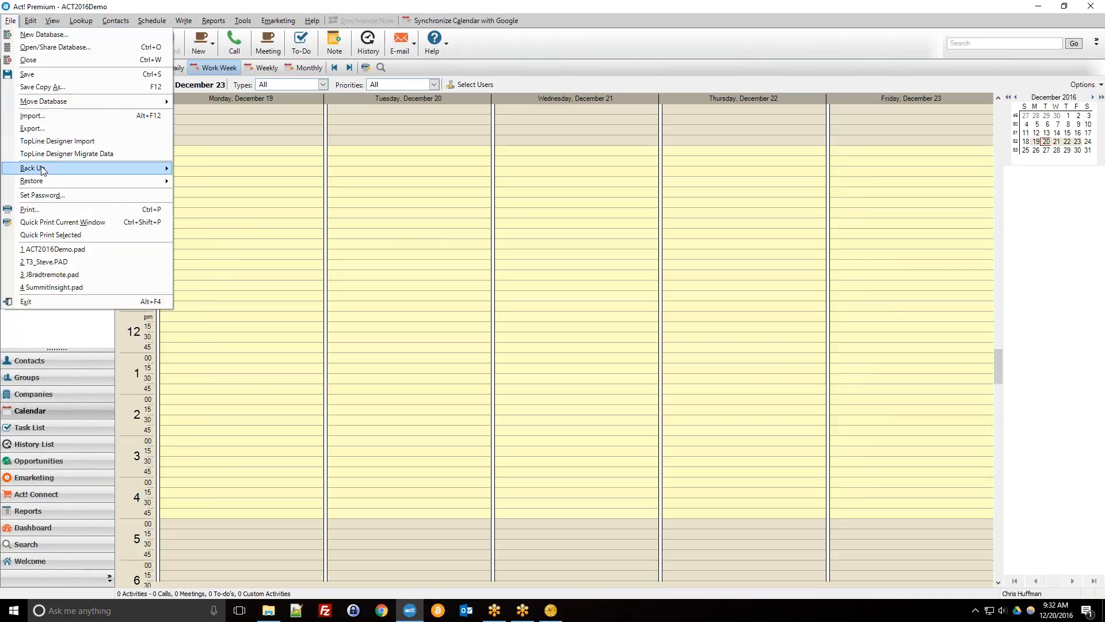
pyautogui.moveTo(42, 171)
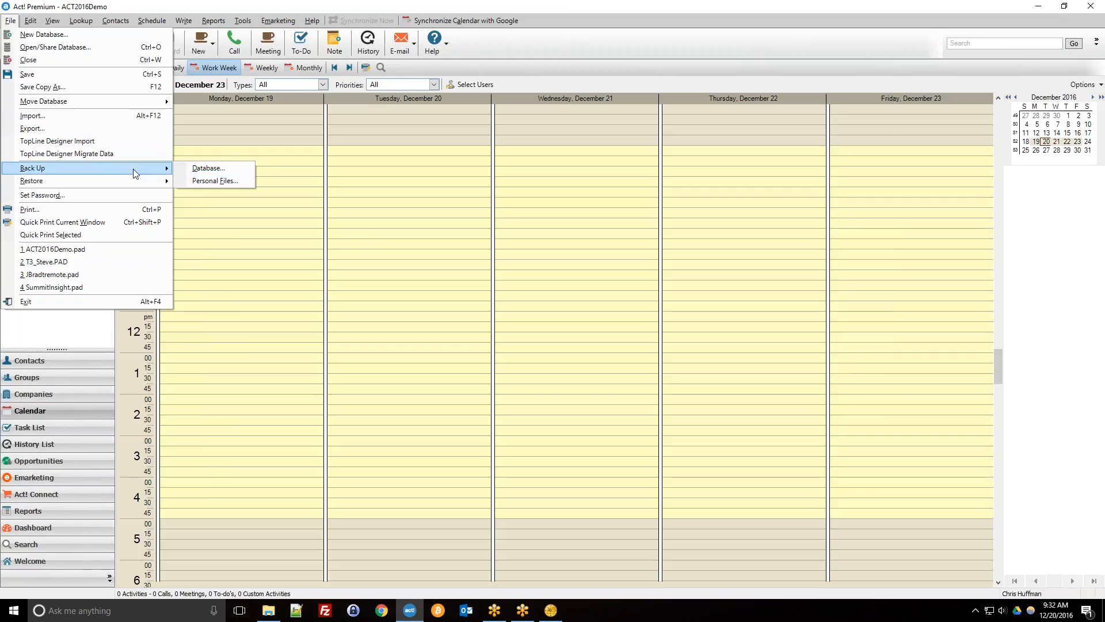
pyautogui.click(234, 169)
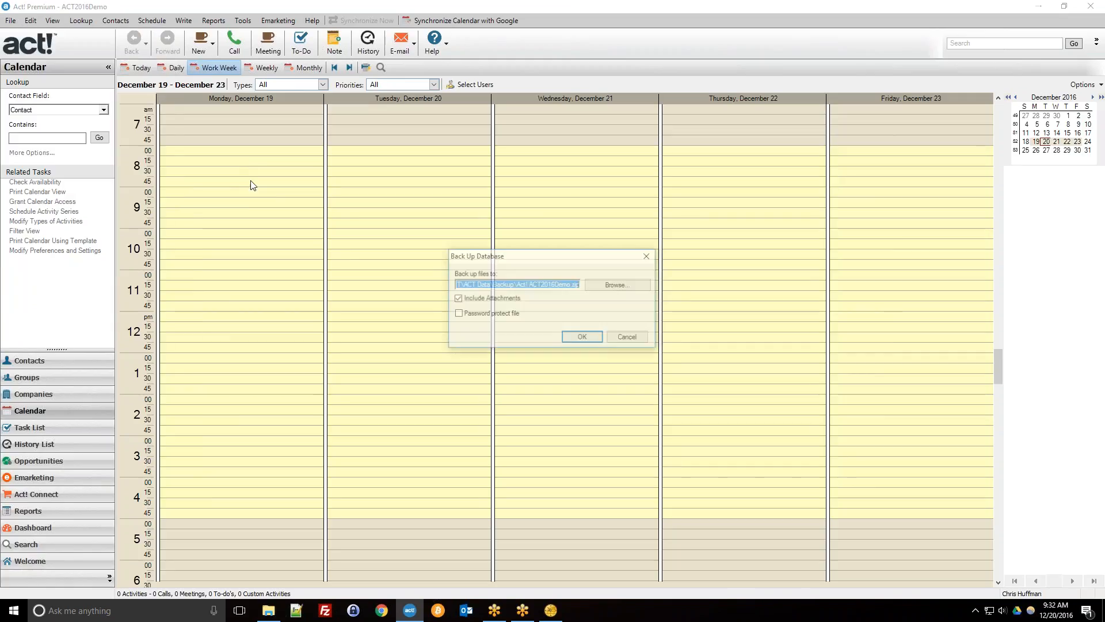
pyautogui.click(475, 284)
pyautogui.moveTo(547, 284); pyautogui.dragTo(584, 284)
pyautogui.click(613, 285)
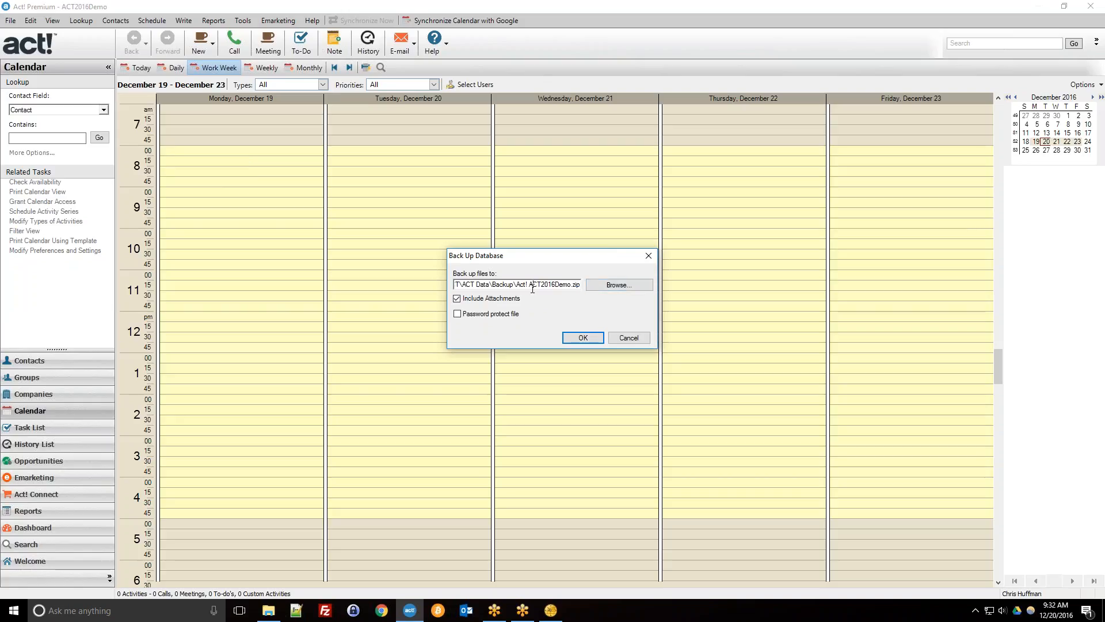
pyautogui.click(612, 285)
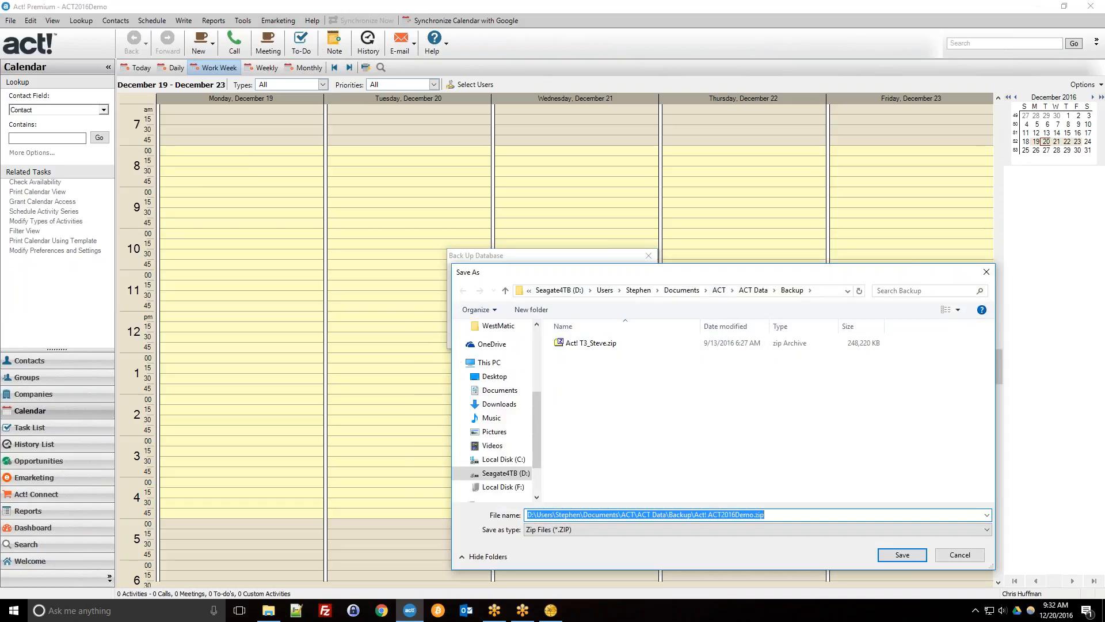
pyautogui.click(719, 290)
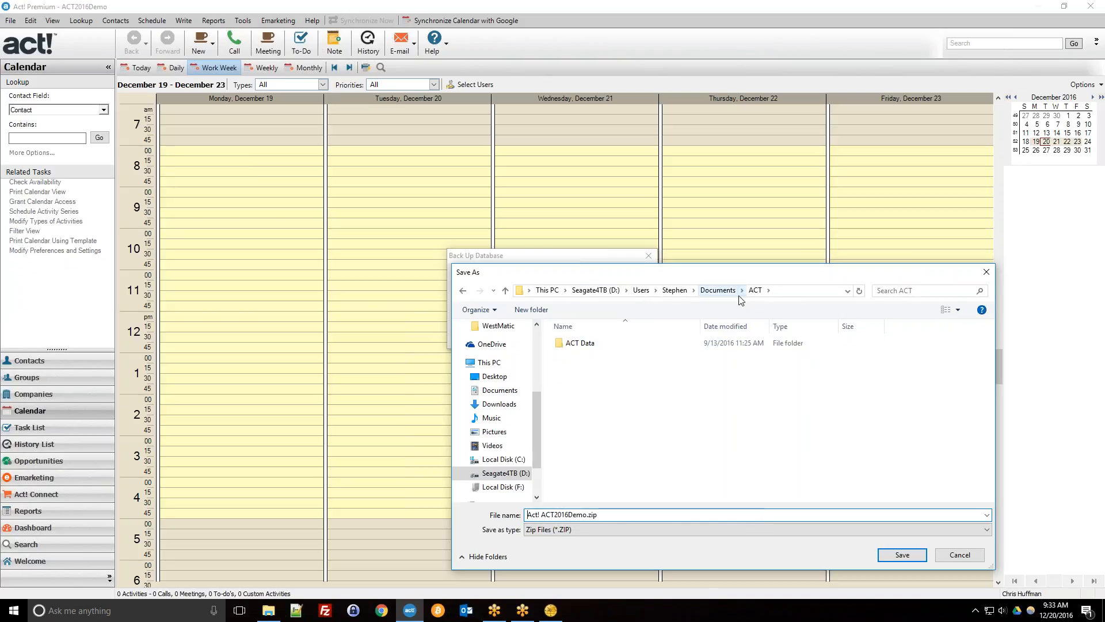
pyautogui.doubleClick(666, 345)
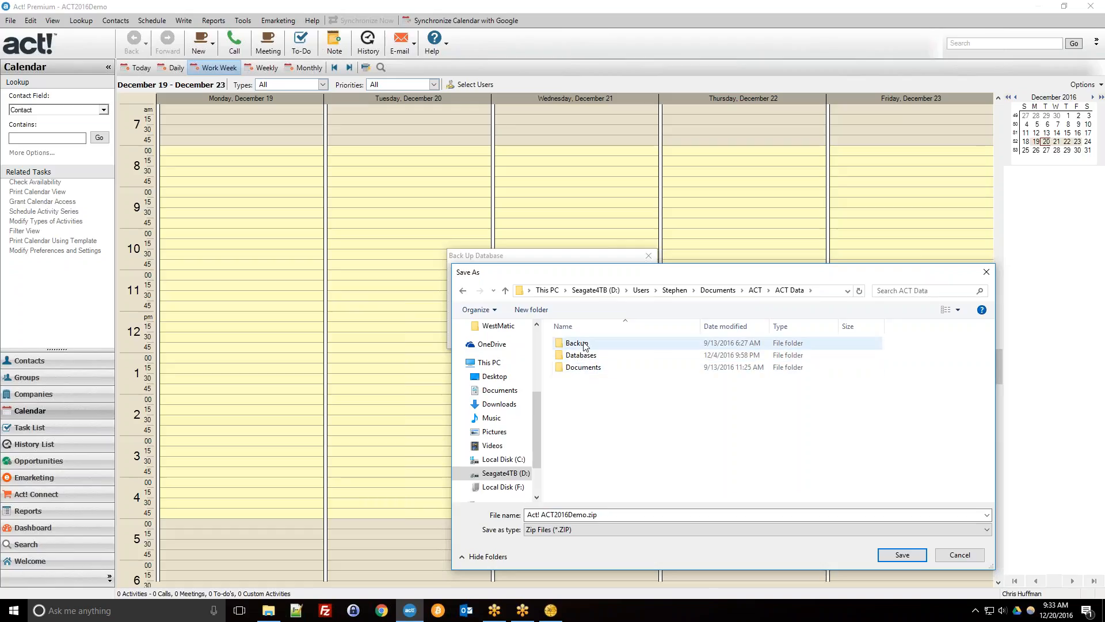
pyautogui.doubleClick(591, 345)
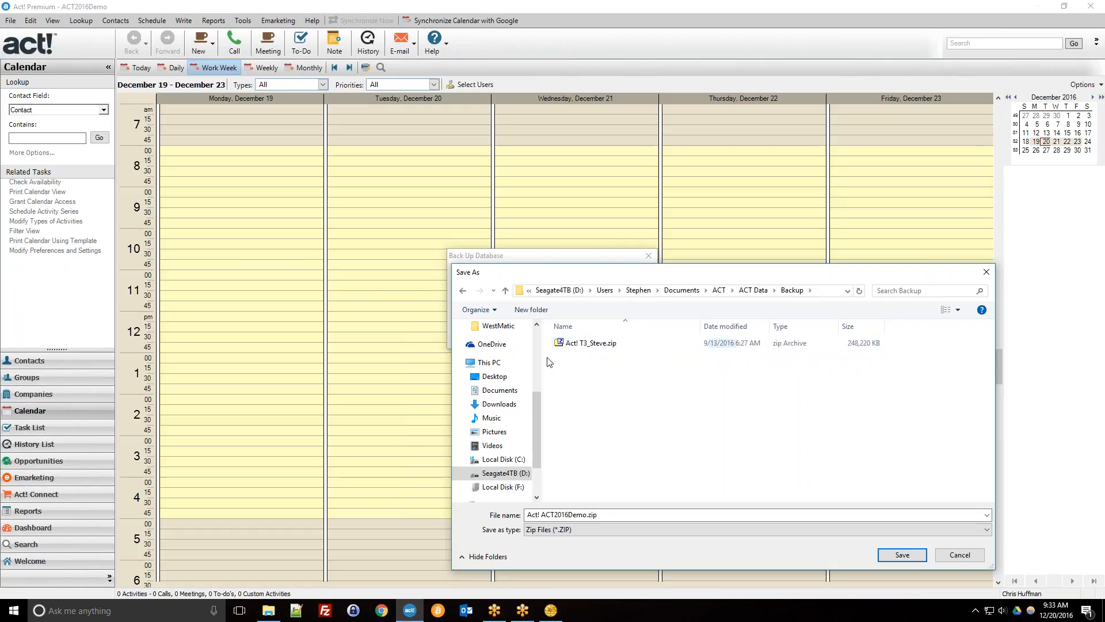
pyautogui.moveTo(567, 274); pyautogui.dragTo(465, 314)
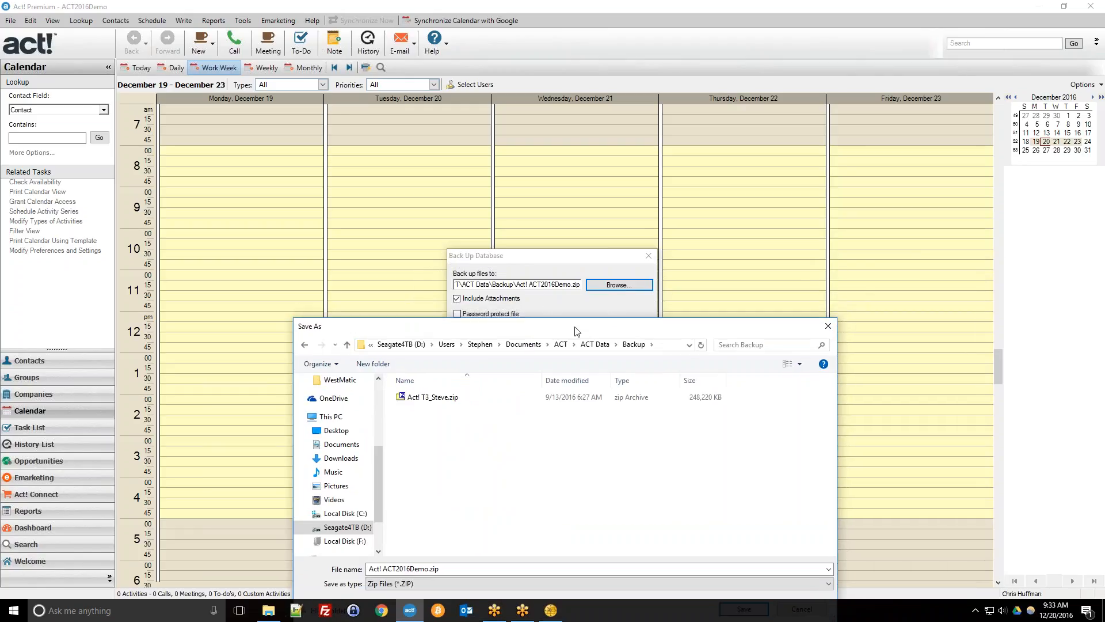
pyautogui.moveTo(577, 332); pyautogui.dragTo(593, 175)
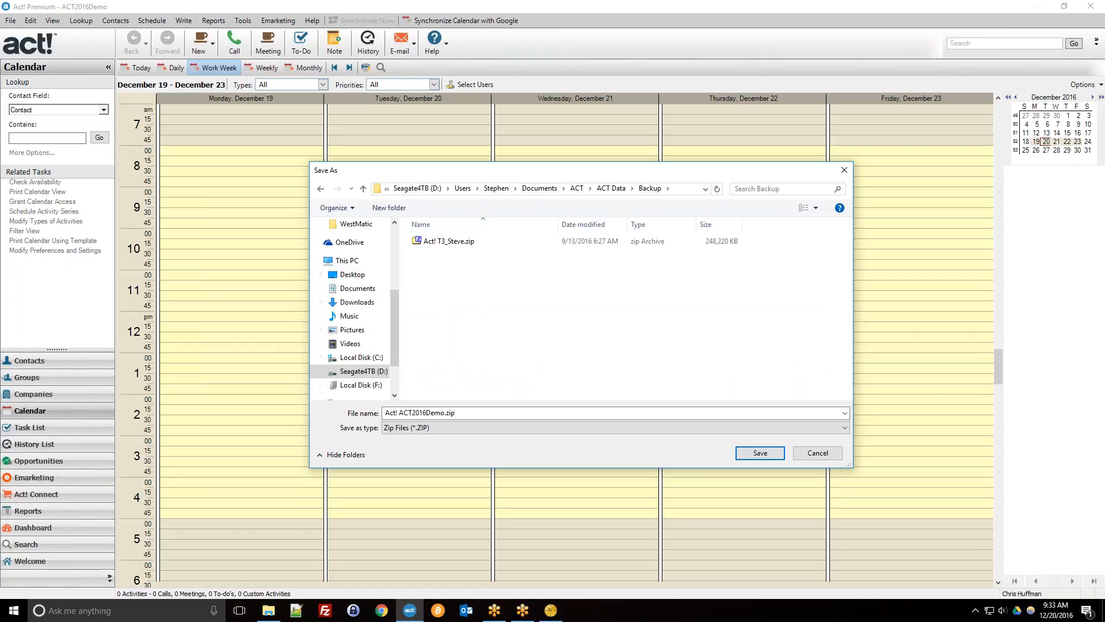
pyautogui.click(843, 171)
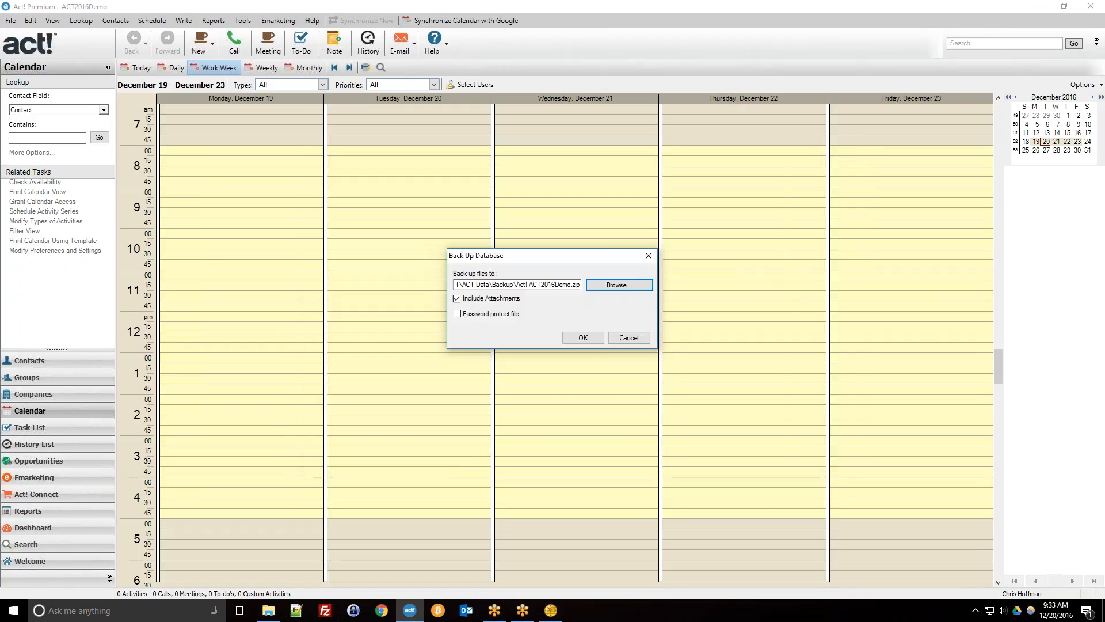
# Back up ACT2016Demo with Include Attachments kept on, and dismiss the completion message.
pyautogui.click(457, 298)
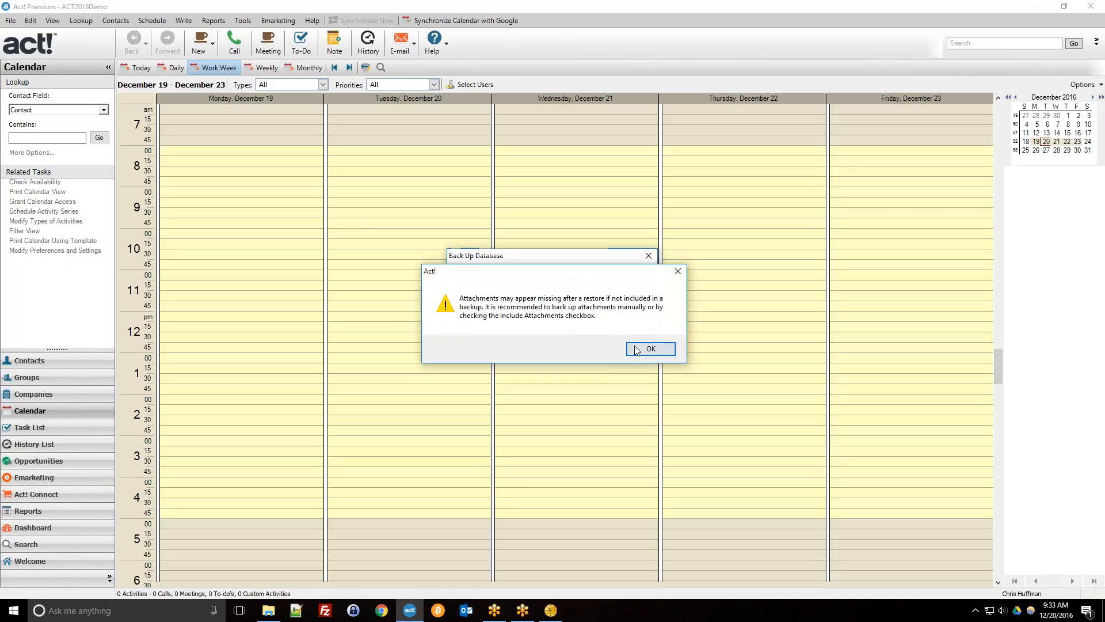
pyautogui.click(635, 346)
pyautogui.click(467, 302)
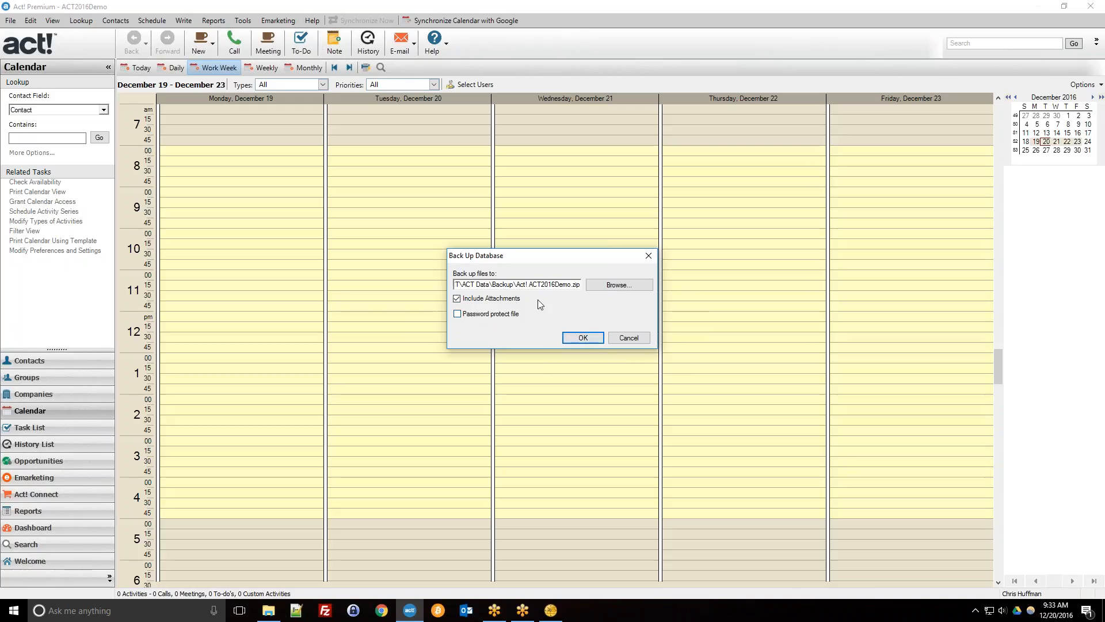
pyautogui.click(582, 338)
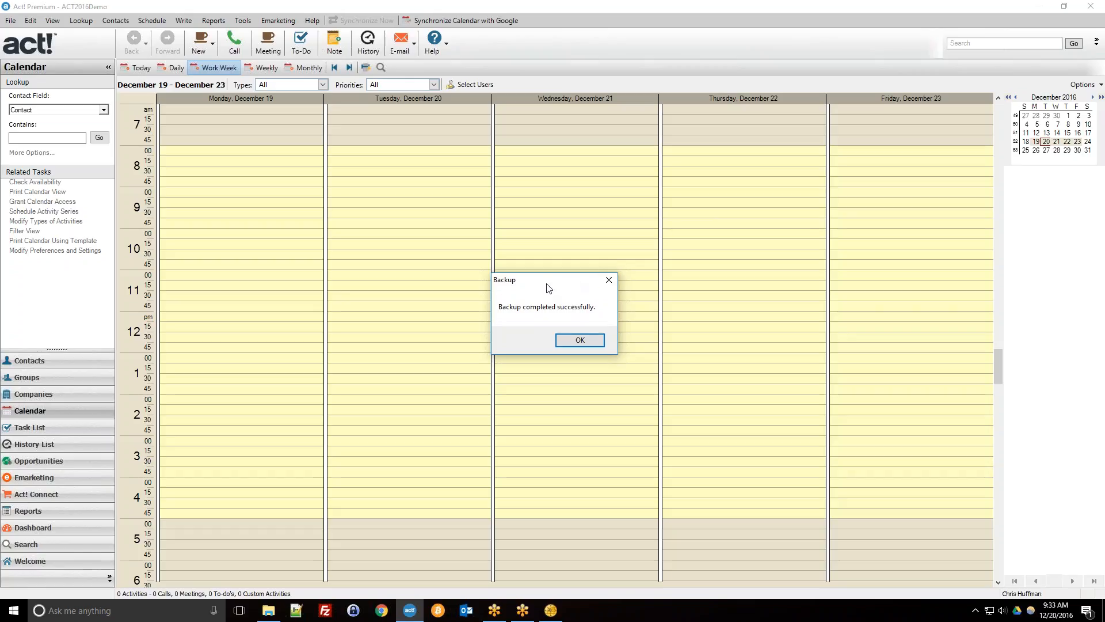
pyautogui.click(580, 340)
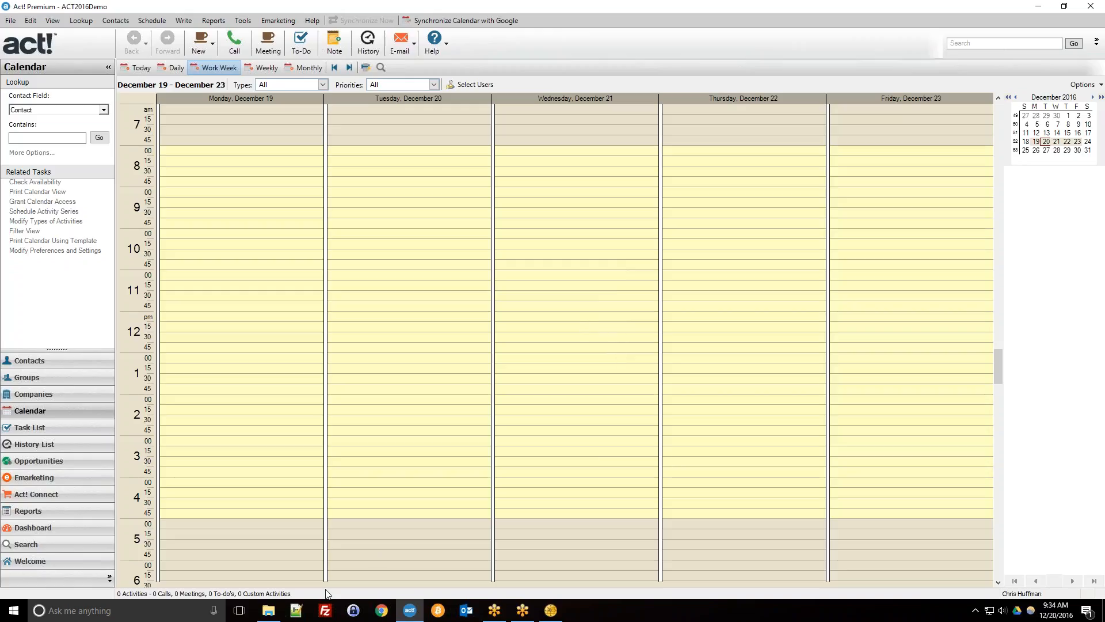
pyautogui.click(269, 610)
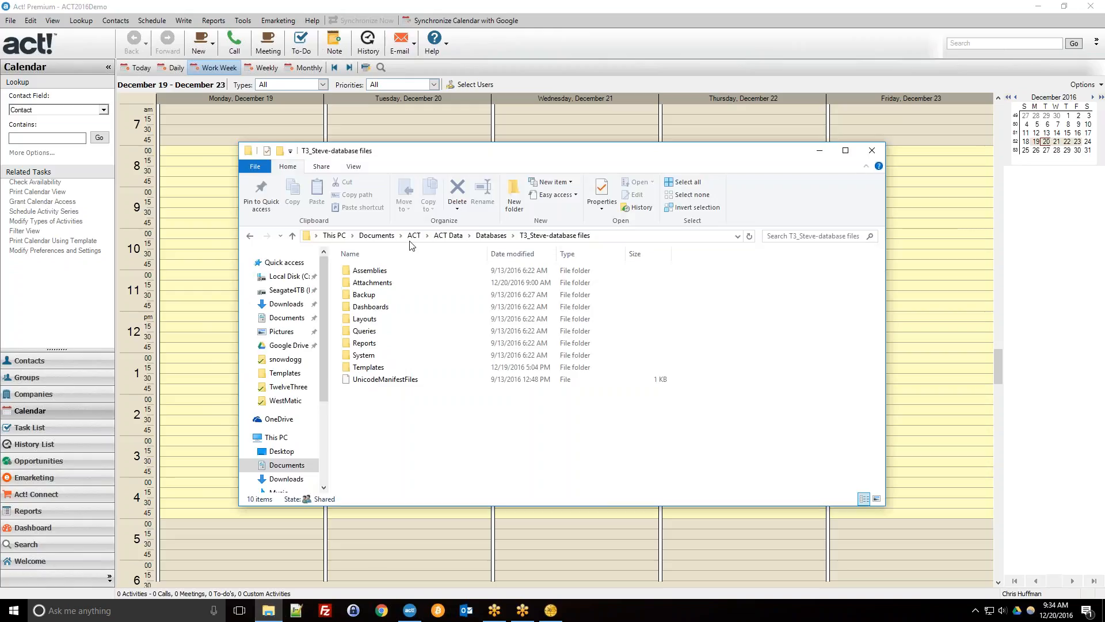
pyautogui.click(287, 465)
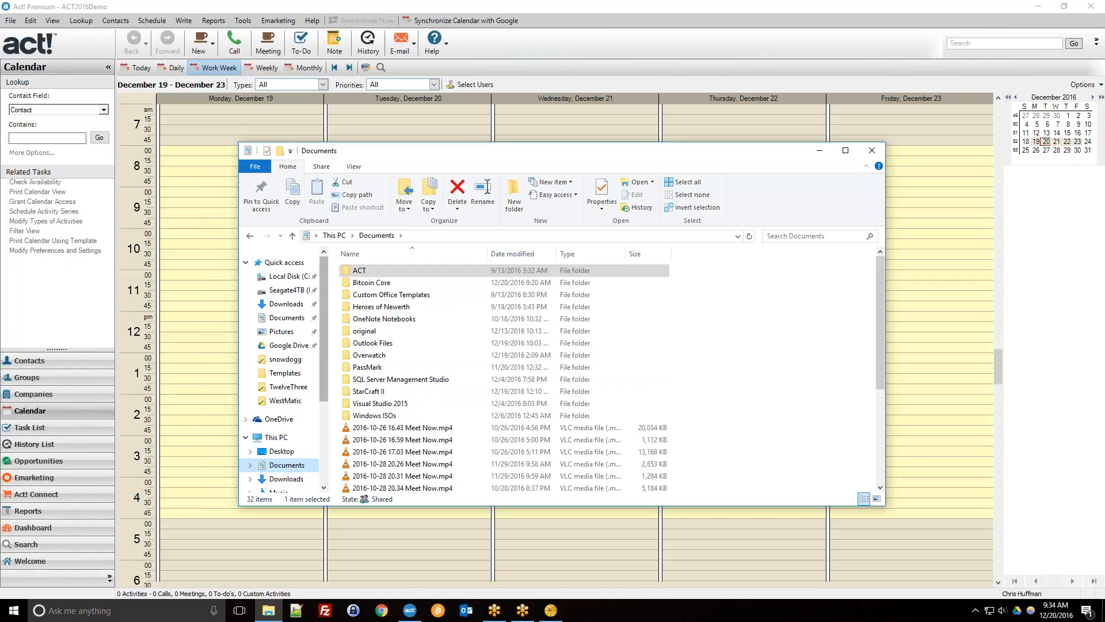
pyautogui.doubleClick(362, 271)
pyautogui.doubleClick(386, 274)
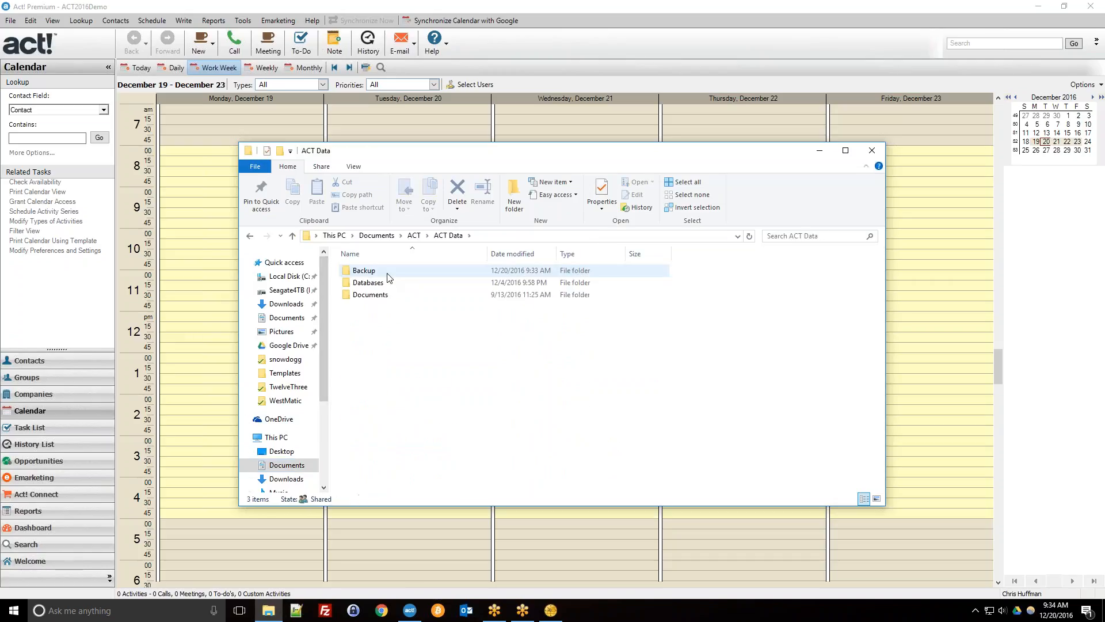
pyautogui.doubleClick(387, 277)
pyautogui.click(396, 273)
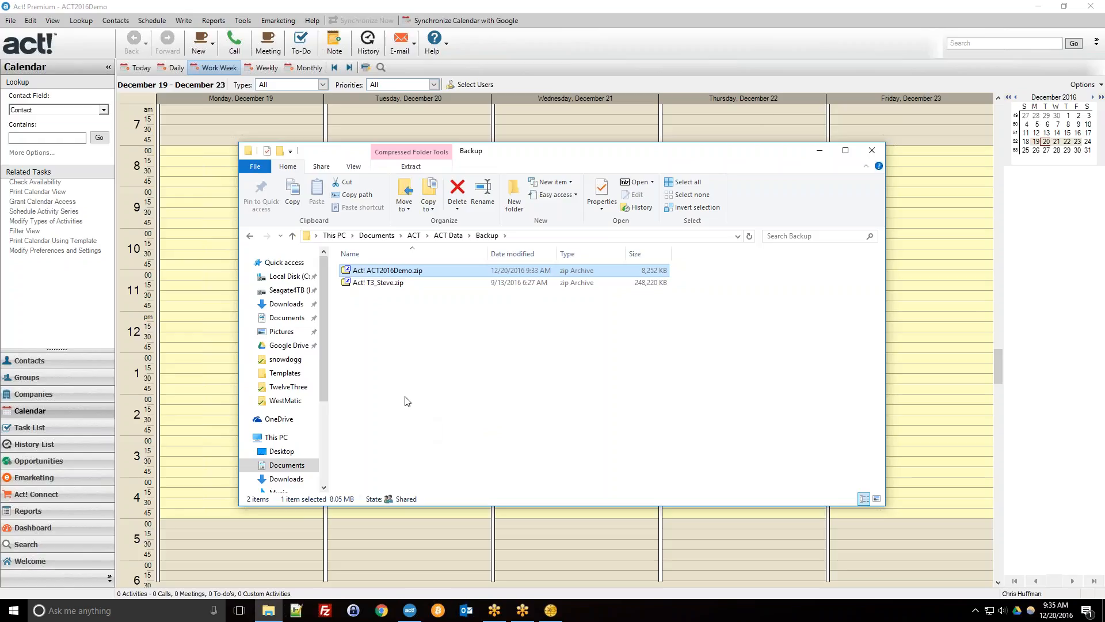
pyautogui.click(875, 157)
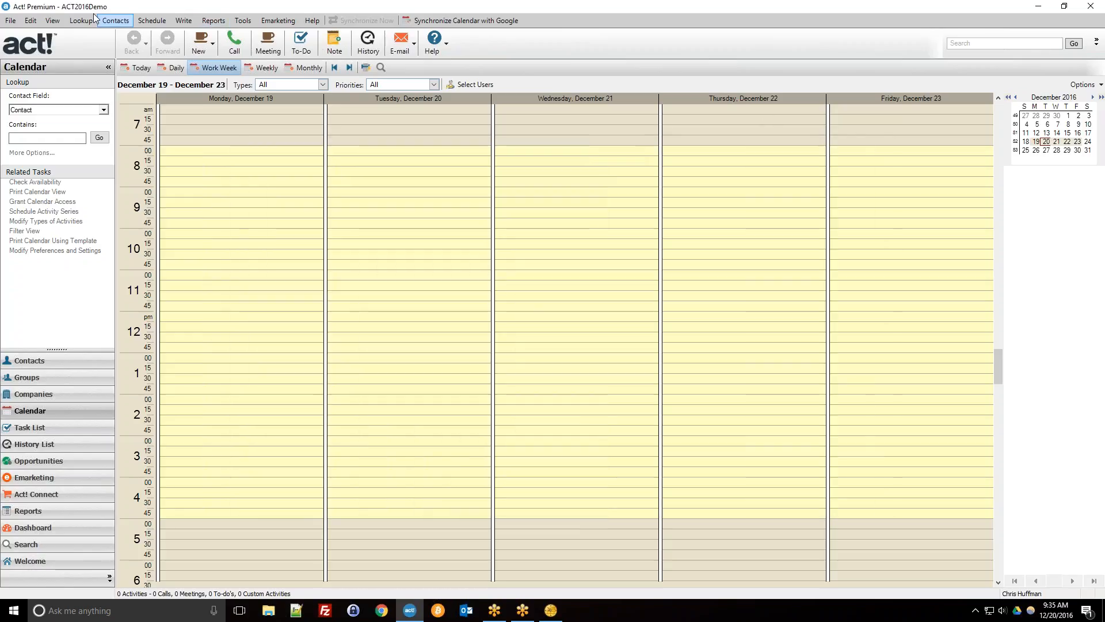
# Open the File > Back Up submenu, then dismiss it without choosing an option.
pyautogui.click(10, 21)
pyautogui.moveTo(164, 168)
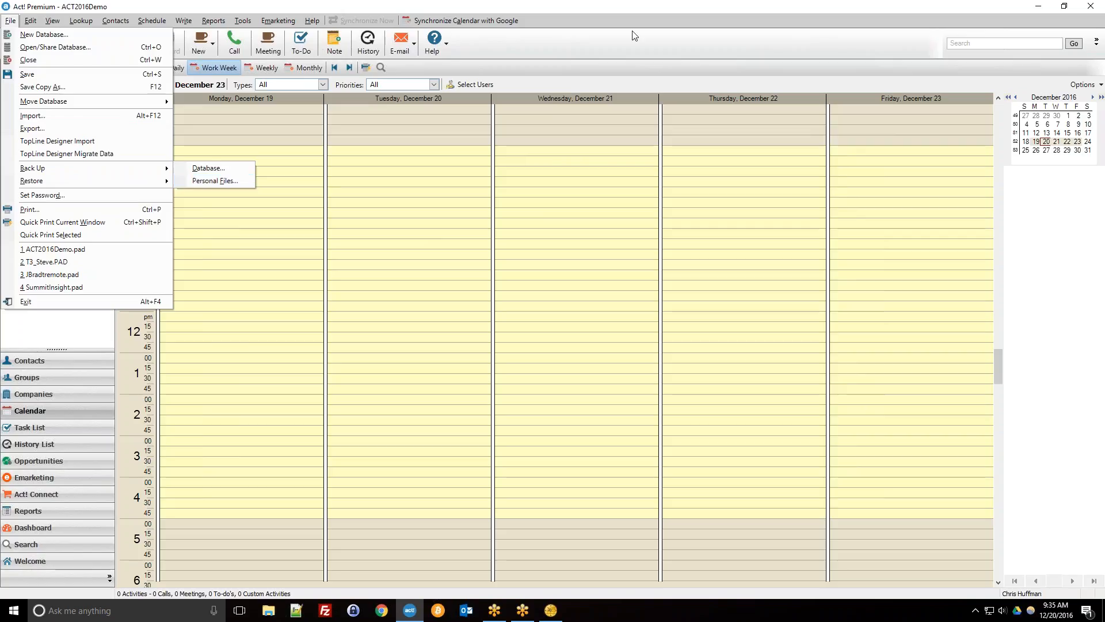
pyautogui.click(644, 42)
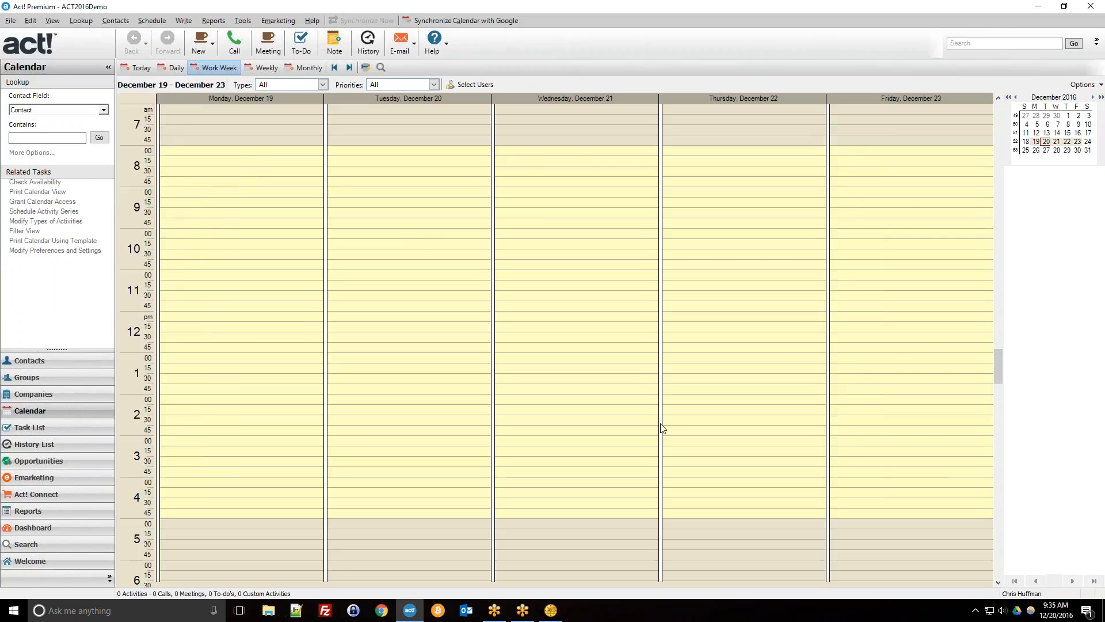
# Launch Tools > Act! Scheduler and bring its window to the front.
pyautogui.click(242, 21)
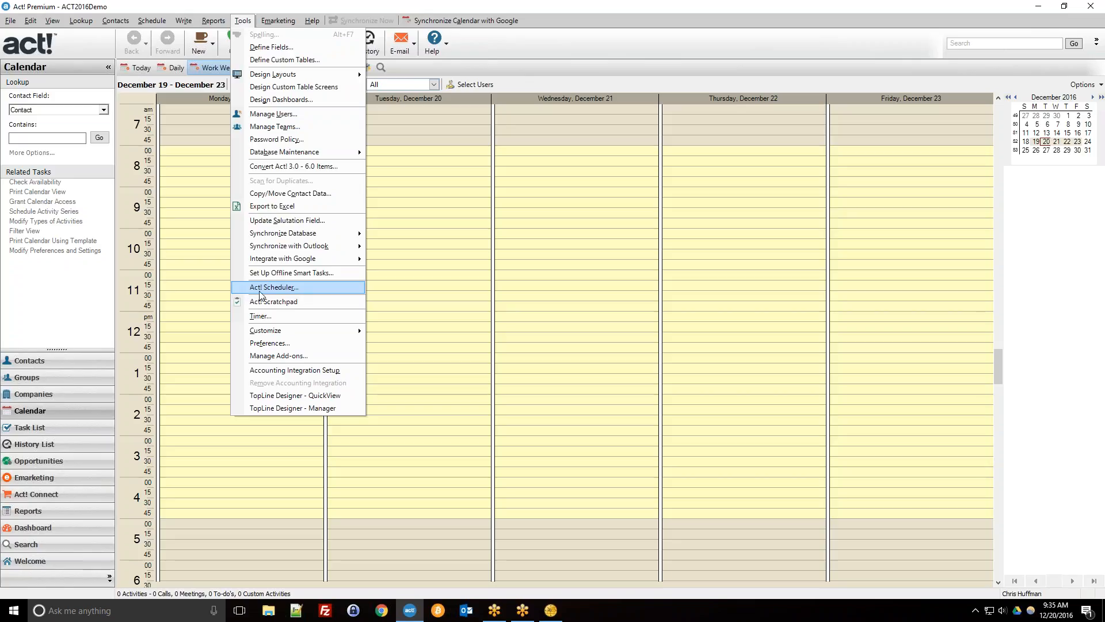
pyautogui.click(307, 290)
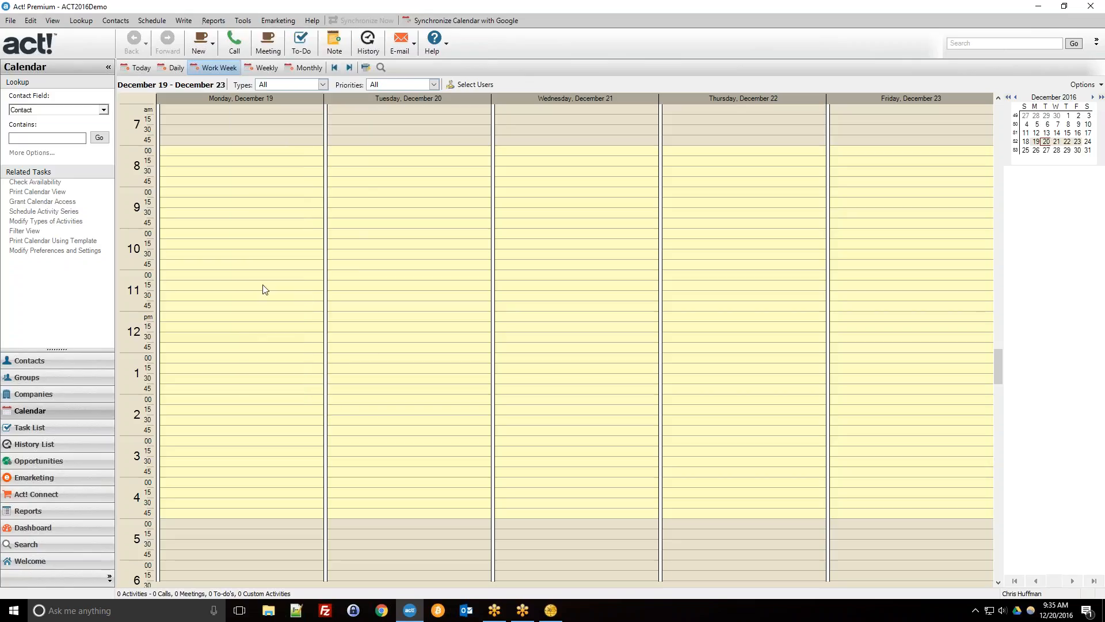
pyautogui.click(546, 617)
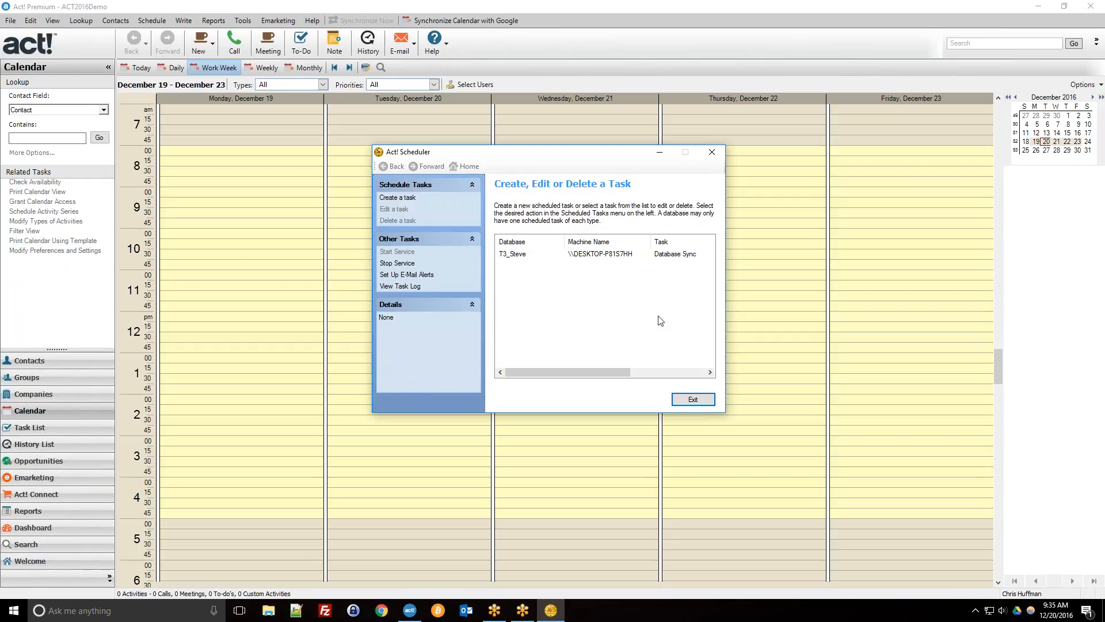
pyautogui.click(978, 613)
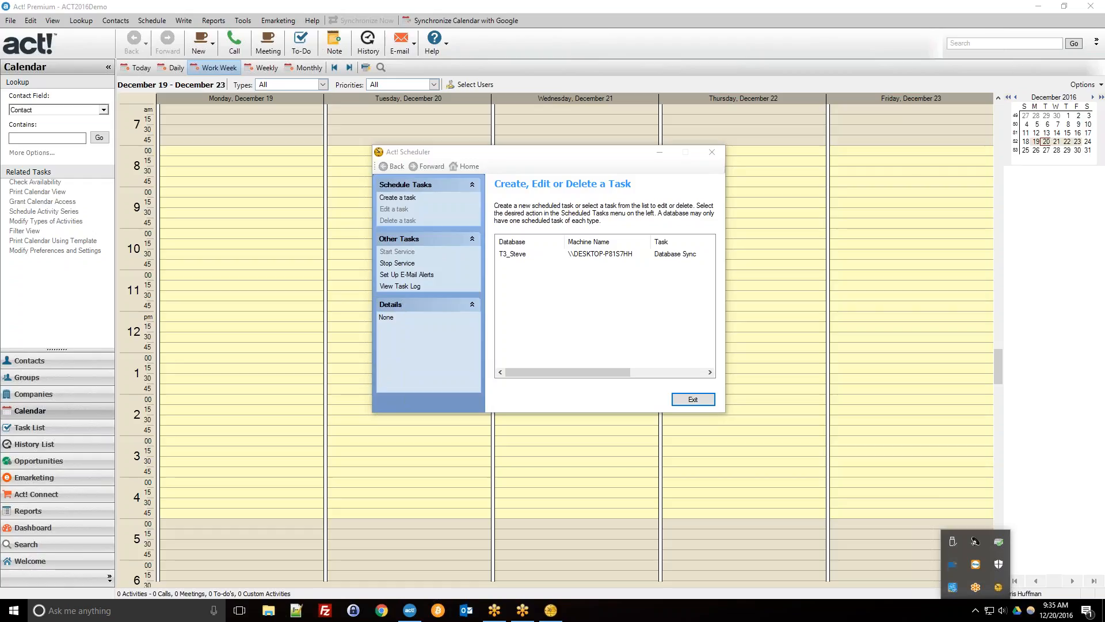
pyautogui.click(976, 610)
pyautogui.click(545, 207)
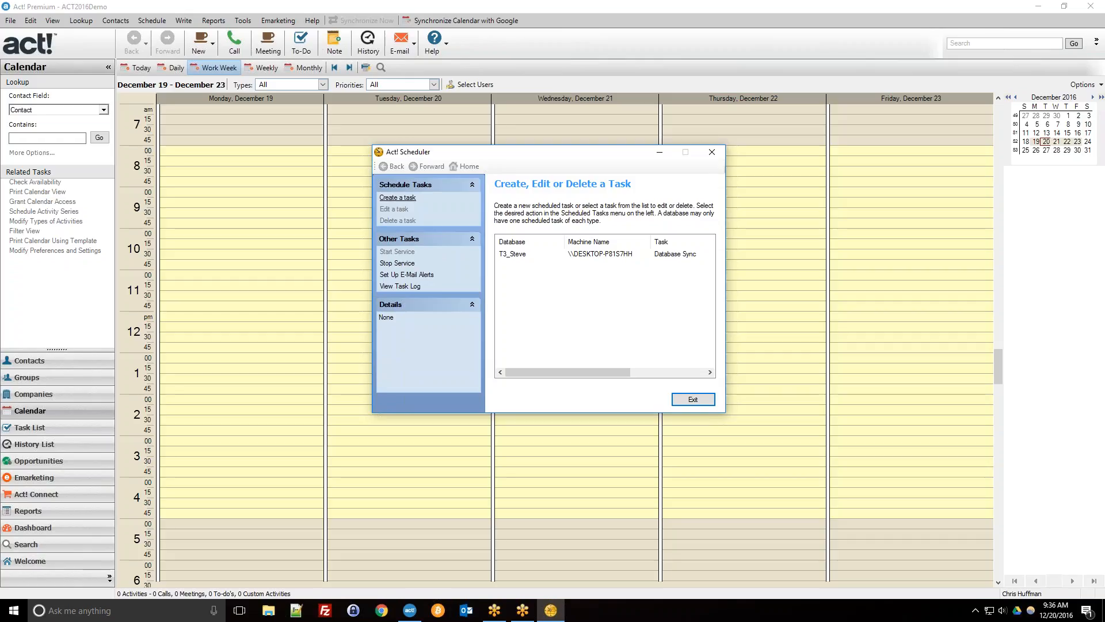
# Create a task for the ACT2016Demo.PAD database, enter the logon user name, and continue.
pyautogui.click(398, 199)
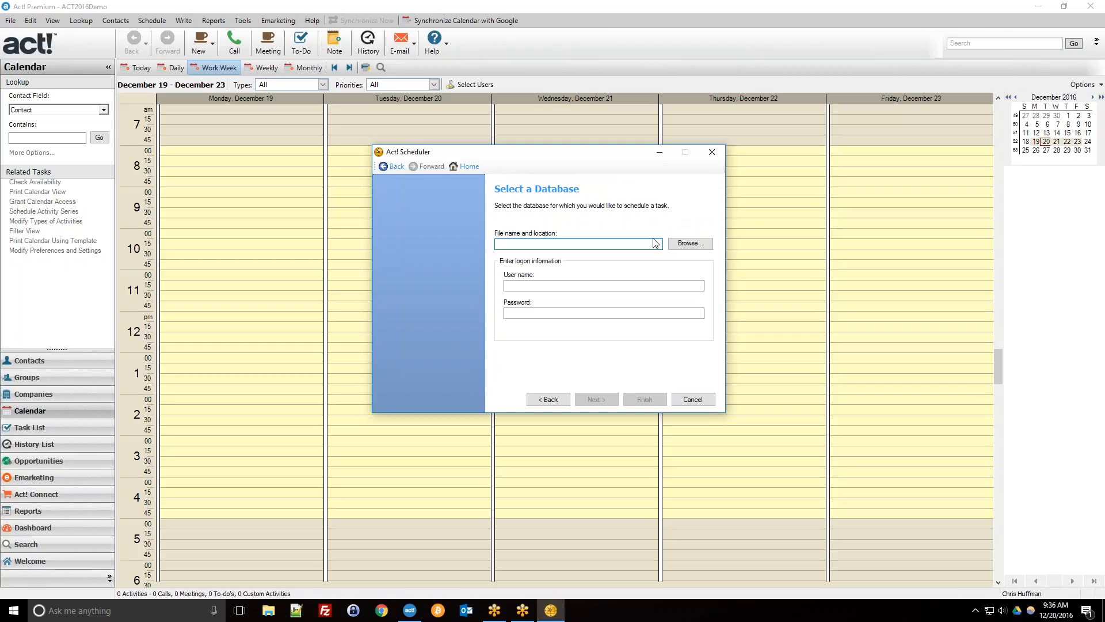
pyautogui.click(685, 247)
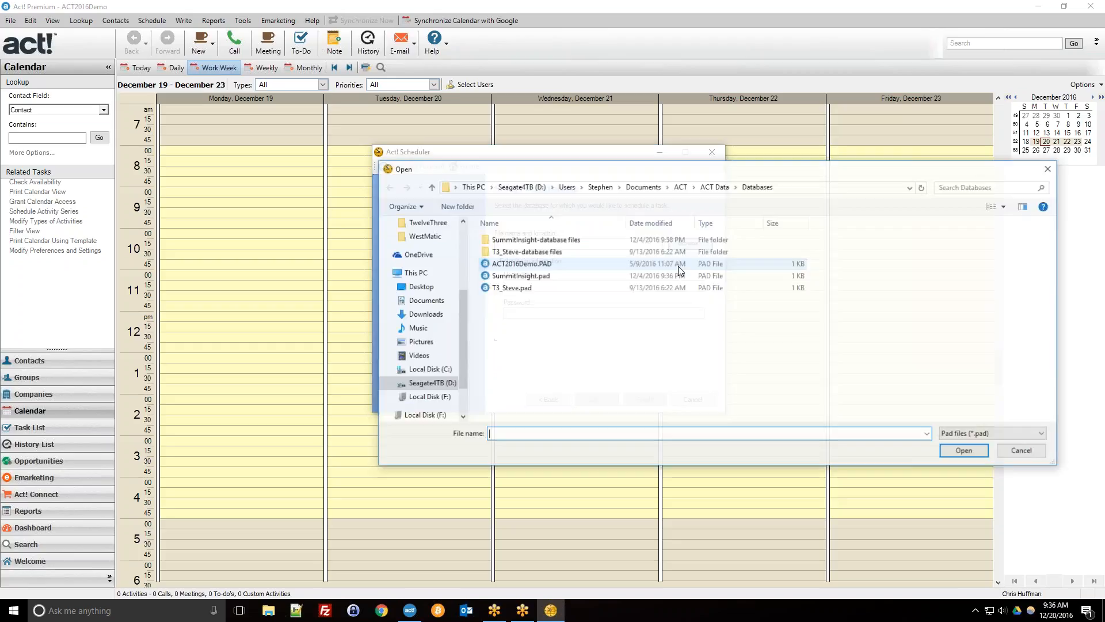
pyautogui.click(509, 265)
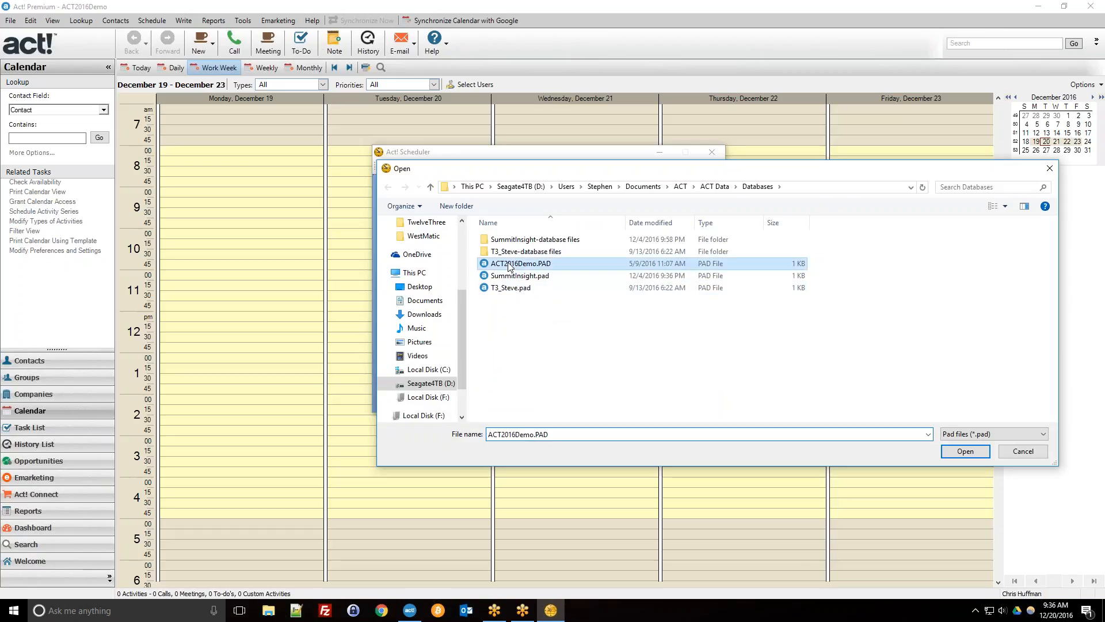
pyautogui.doubleClick(509, 264)
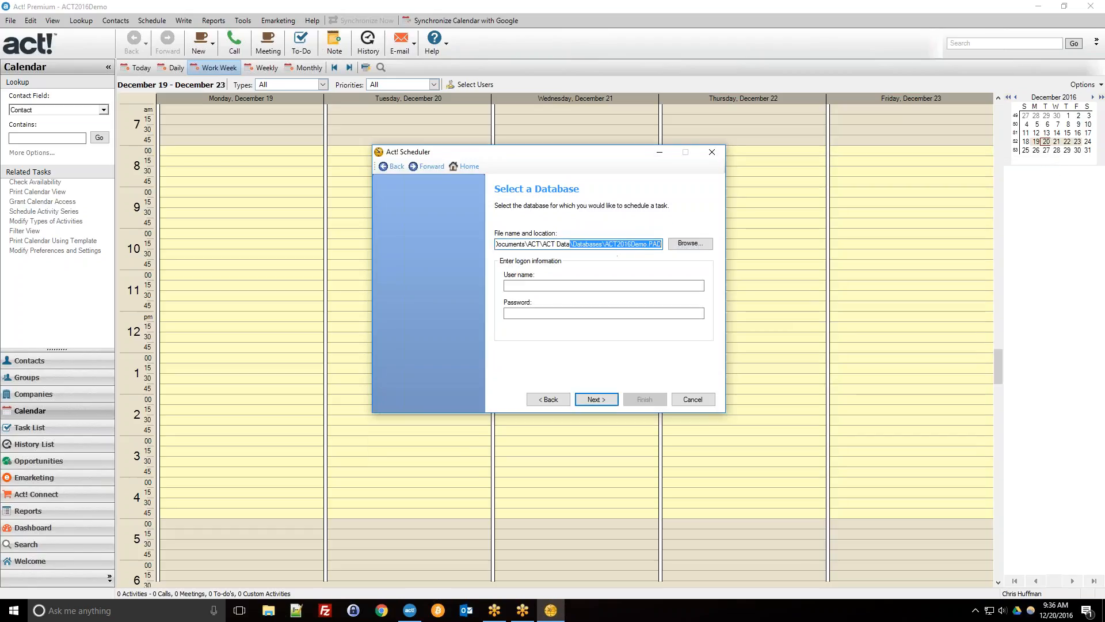
pyautogui.click(582, 287)
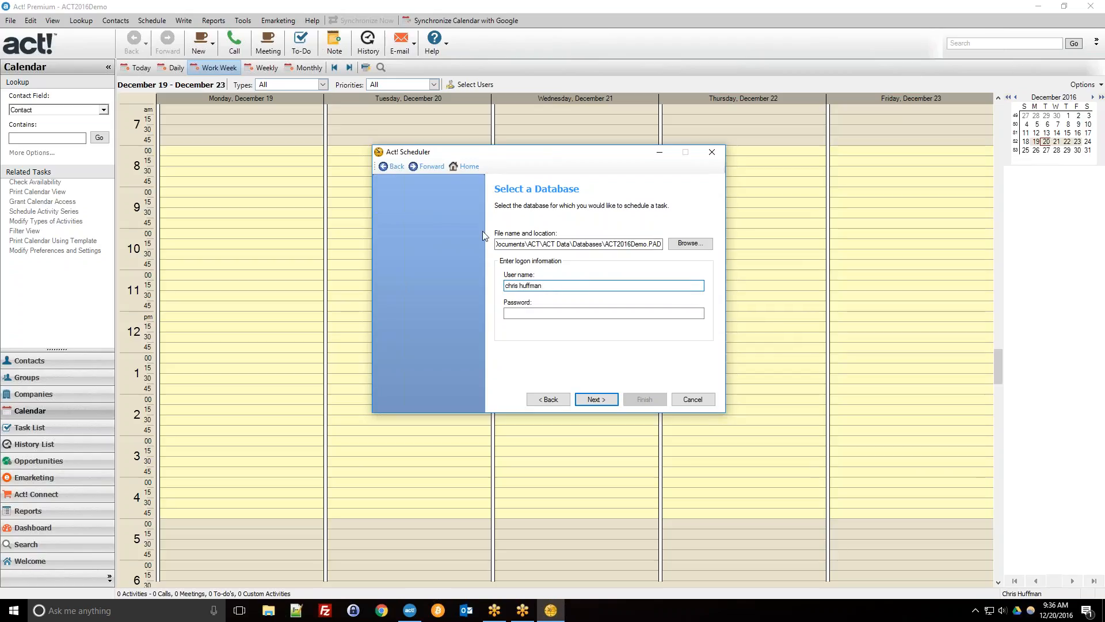
pyautogui.click(599, 399)
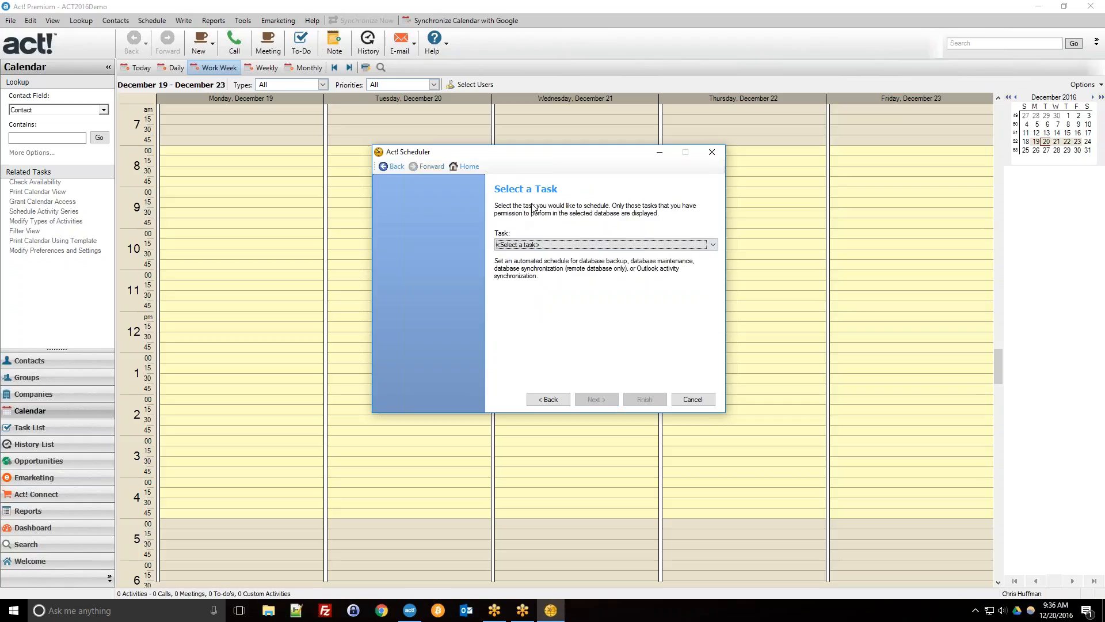
# Choose Database backup as the scheduled task type.
pyautogui.click(546, 244)
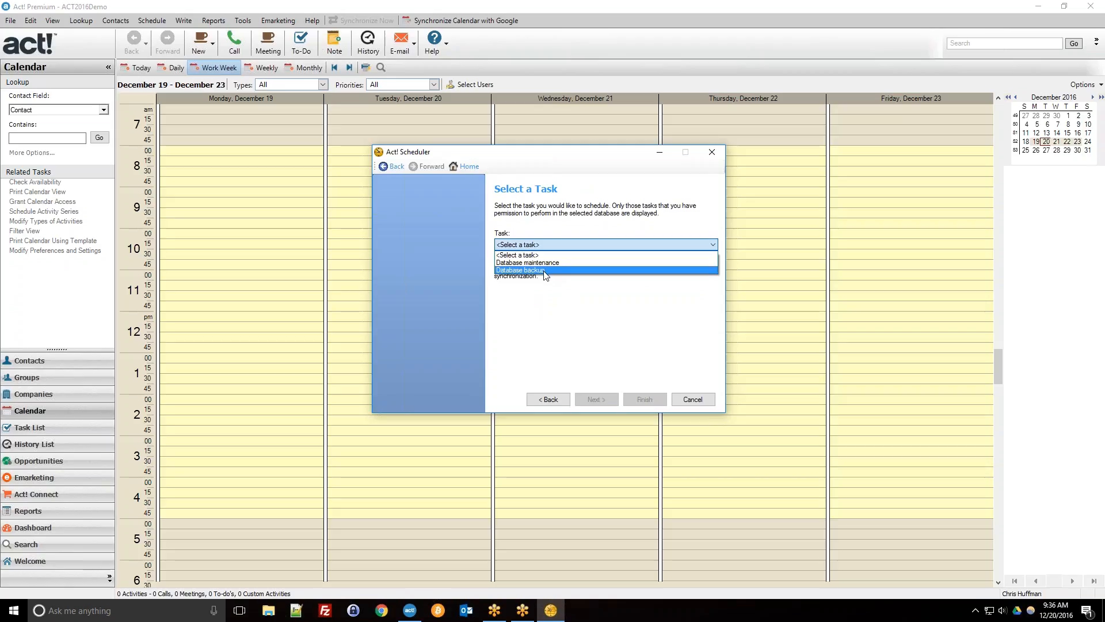
pyautogui.click(545, 271)
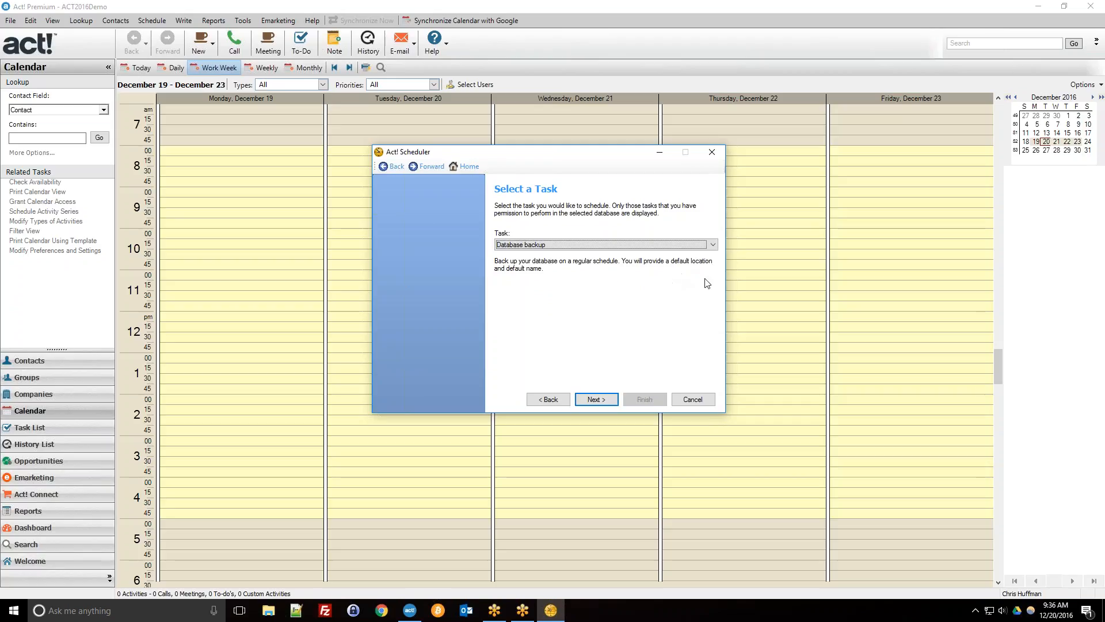
pyautogui.click(602, 406)
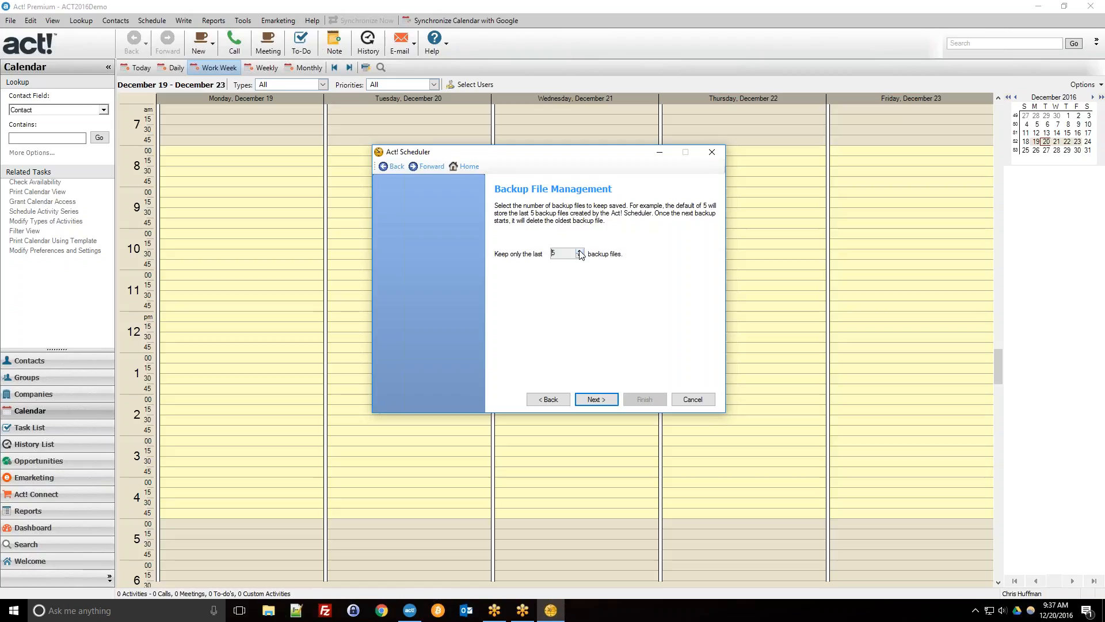
# Raise 'Keep only the last' to 14 backup files and continue to scheduling.
pyautogui.moveTo(563, 253); pyautogui.dragTo(536, 256)
pyautogui.click(580, 251)
pyautogui.click(580, 251)
pyautogui.click(579, 251)
pyautogui.click(579, 251)
pyautogui.click(604, 402)
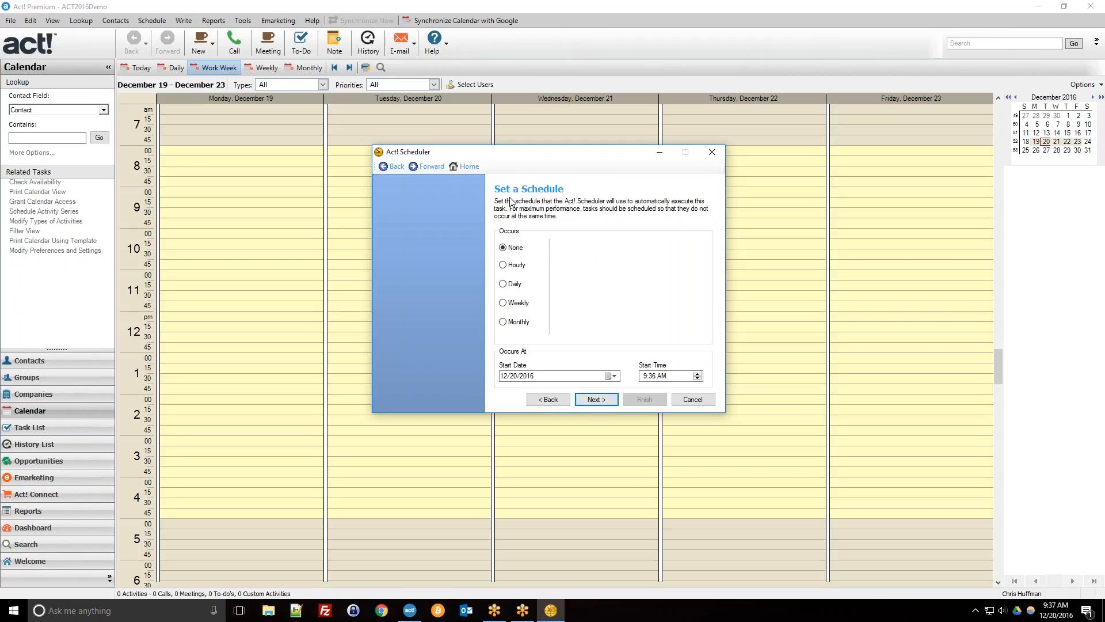
# Schedule the backup Daily, every 1 day, with a 9:36 PM start time.
pyautogui.click(507, 284)
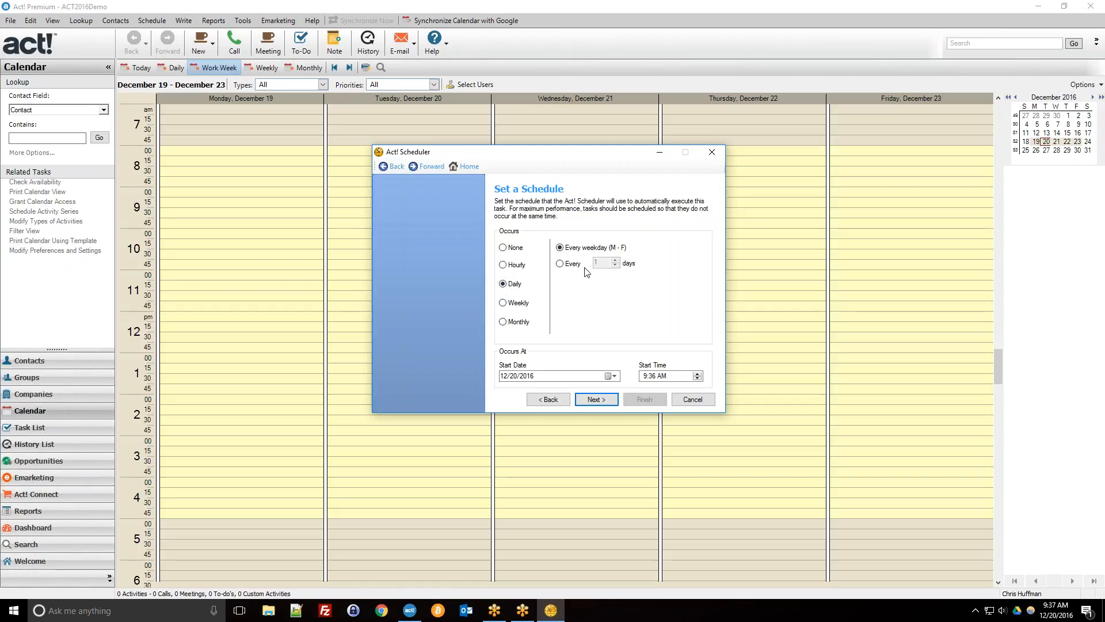
pyautogui.click(562, 264)
pyautogui.click(643, 376)
pyautogui.click(662, 375)
pyautogui.click(695, 373)
pyautogui.click(614, 401)
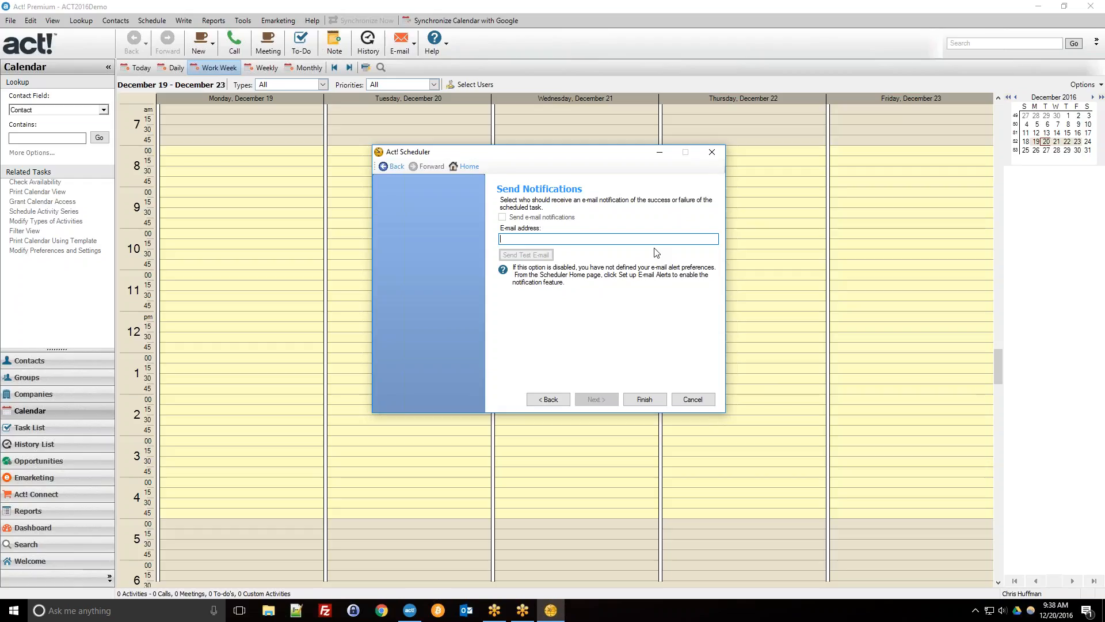
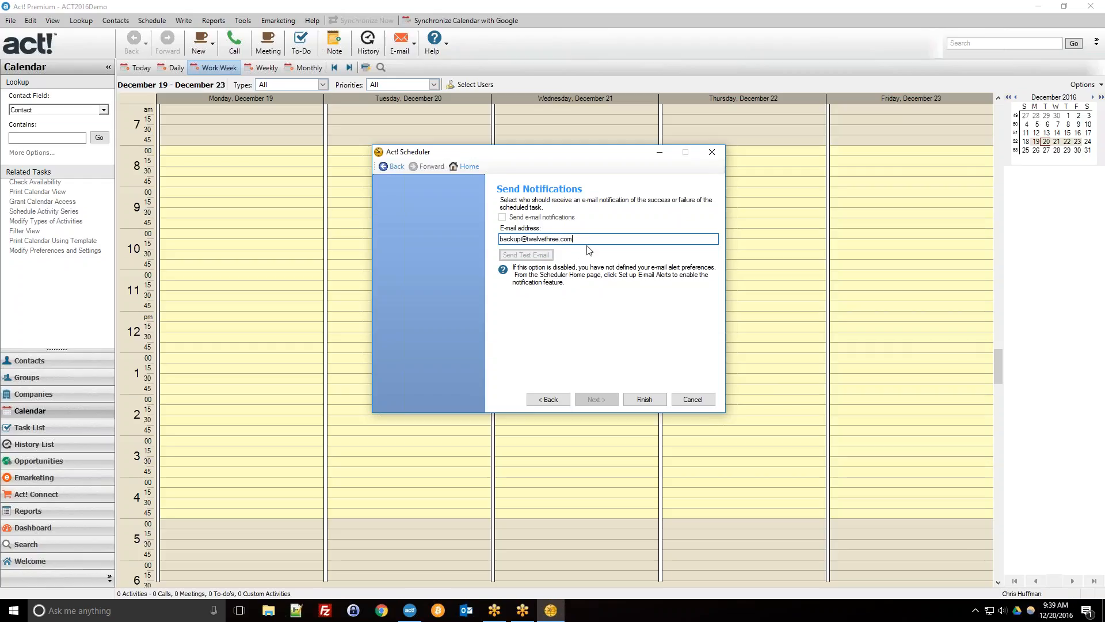
# Enter a notification e-mail address, delete it, and finish the backup task without notifications.
pyautogui.moveTo(585, 241); pyautogui.dragTo(486, 250)
pyautogui.press('BackSpace')
pyautogui.click(645, 400)
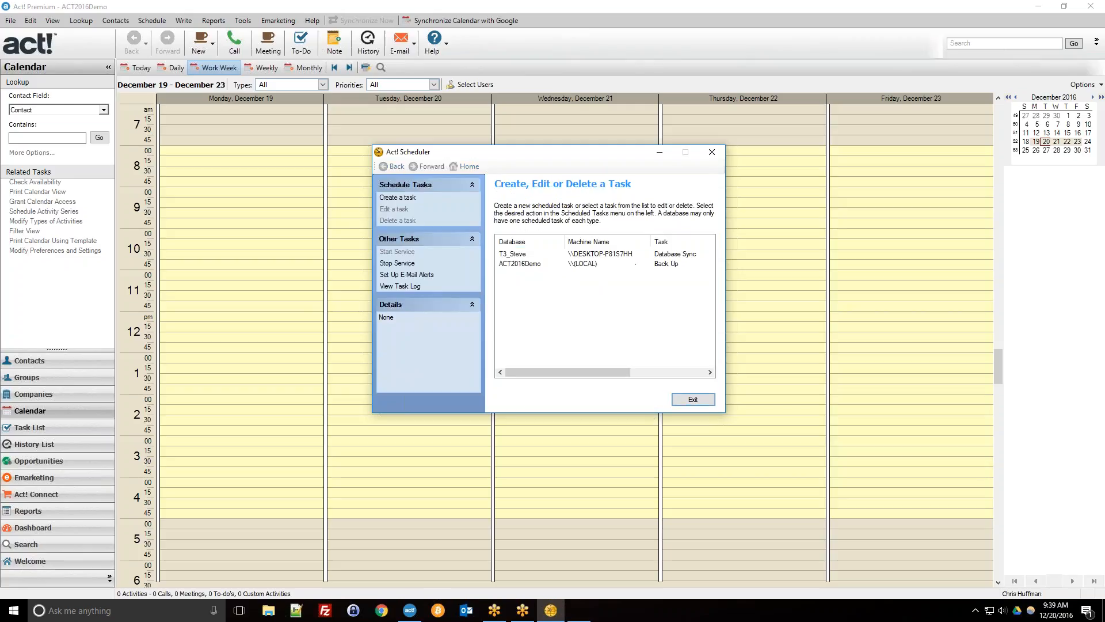
# Open the ACT2016Demo backup task and inspect its backup folder path in Backup Options.
pyautogui.click(522, 265)
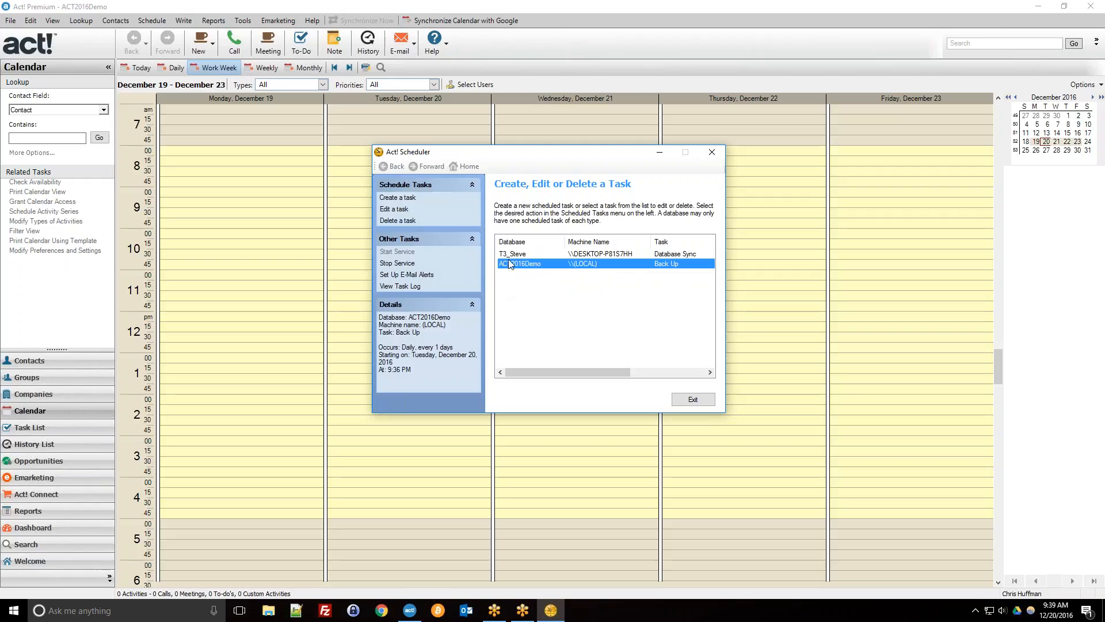
pyautogui.doubleClick(562, 271)
pyautogui.click(593, 399)
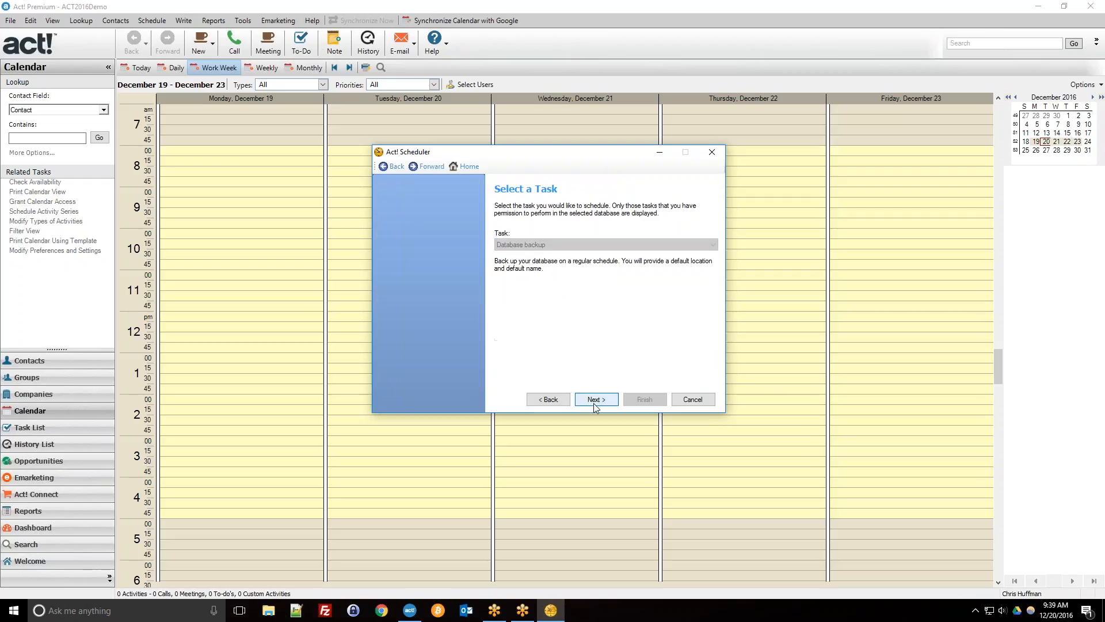
pyautogui.click(595, 403)
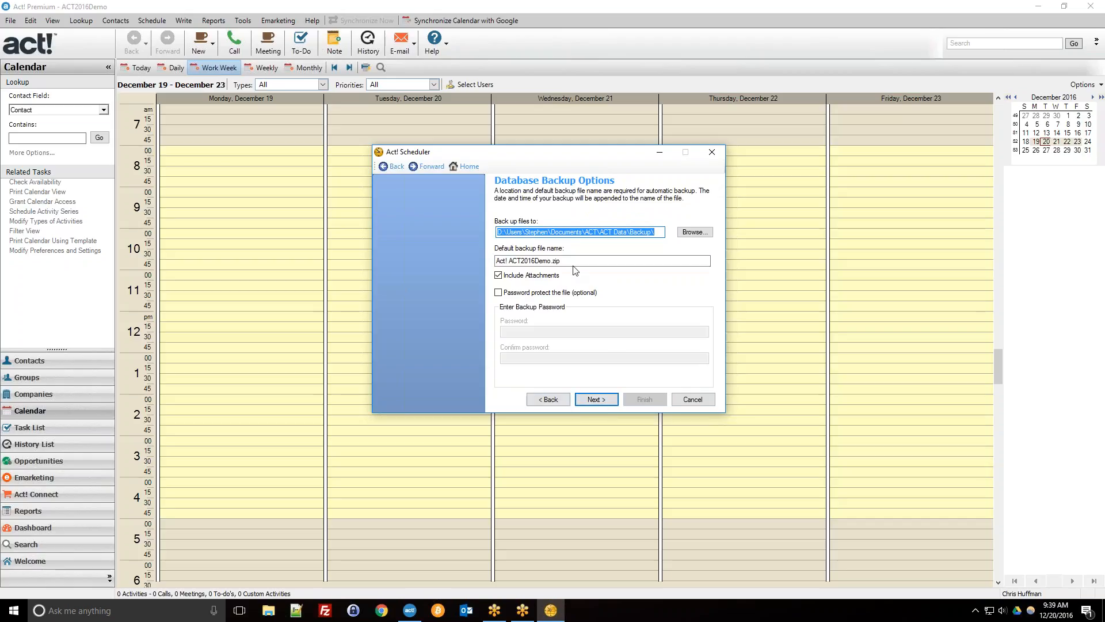
pyautogui.click(642, 232)
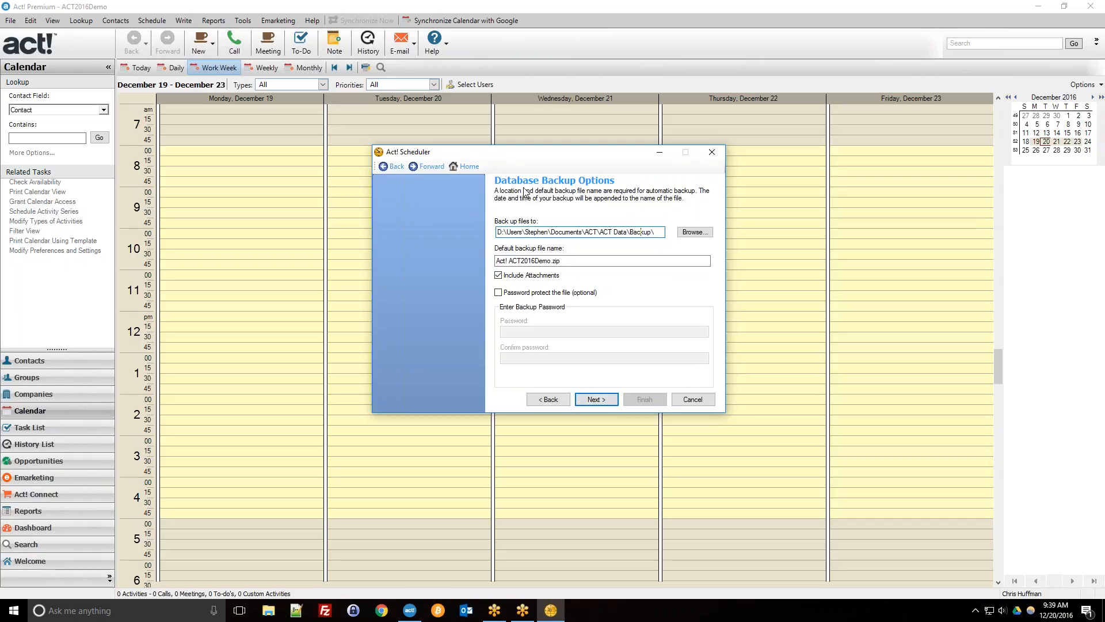
pyautogui.moveTo(499, 232); pyautogui.dragTo(656, 245)
pyautogui.click(657, 232)
pyautogui.moveTo(564, 234); pyautogui.dragTo(663, 236)
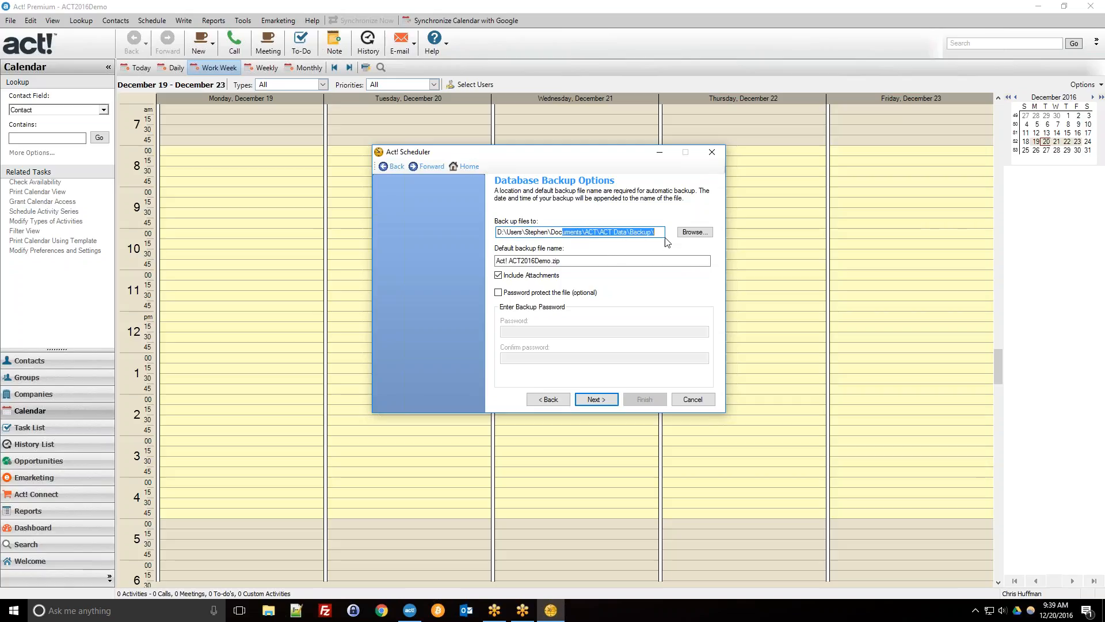
pyautogui.click(662, 233)
# Step back out of the task editor unchanged and close the Act! Scheduler.
pyautogui.click(567, 401)
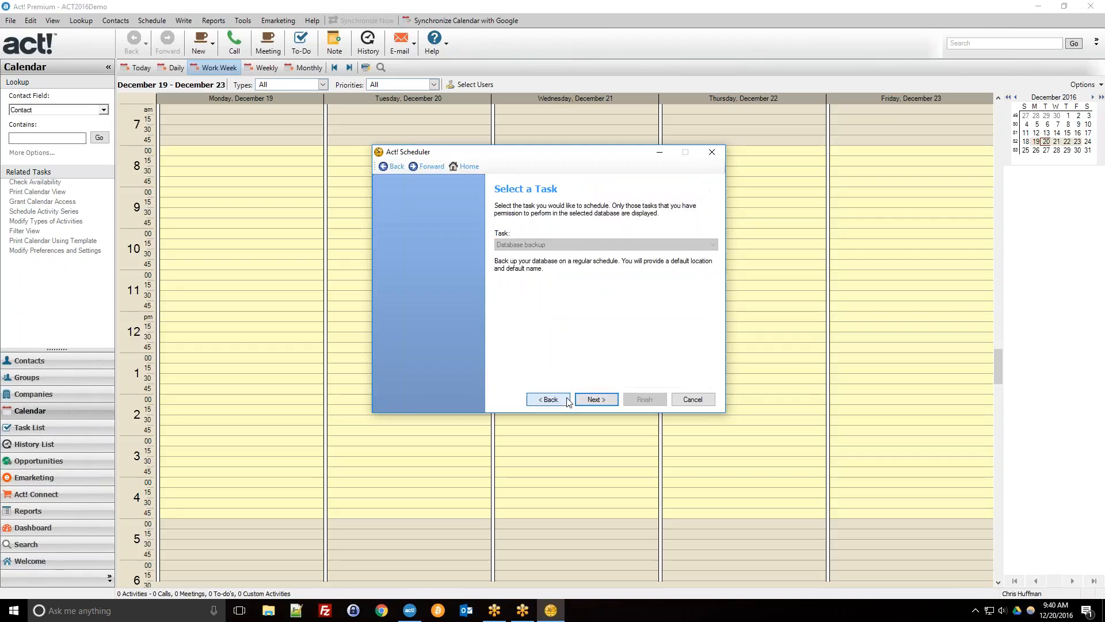
pyautogui.click(567, 401)
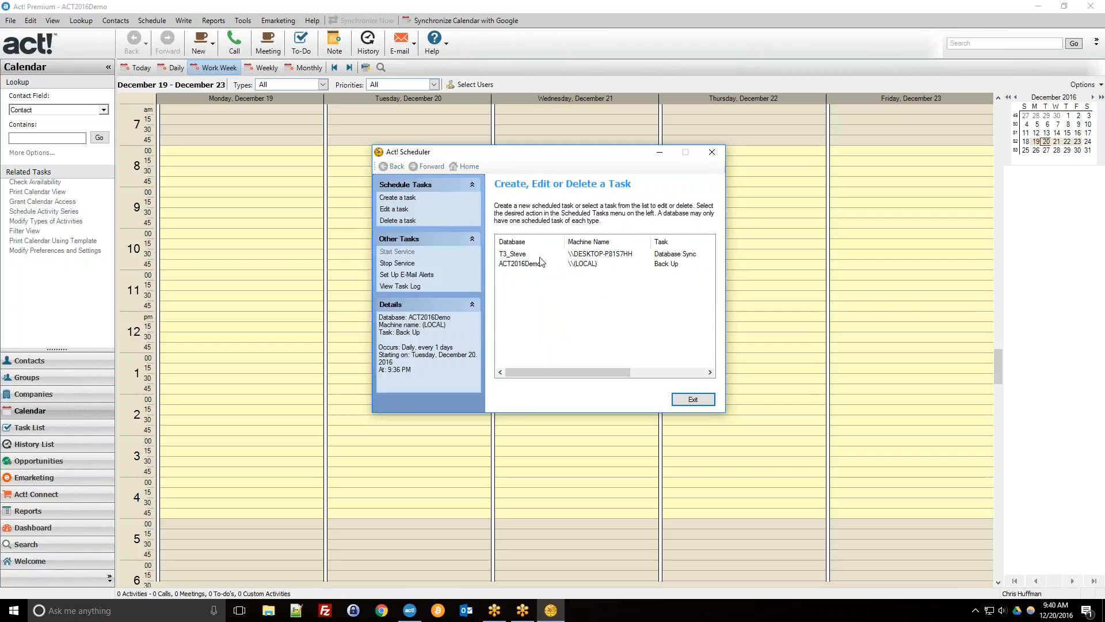
pyautogui.click(526, 266)
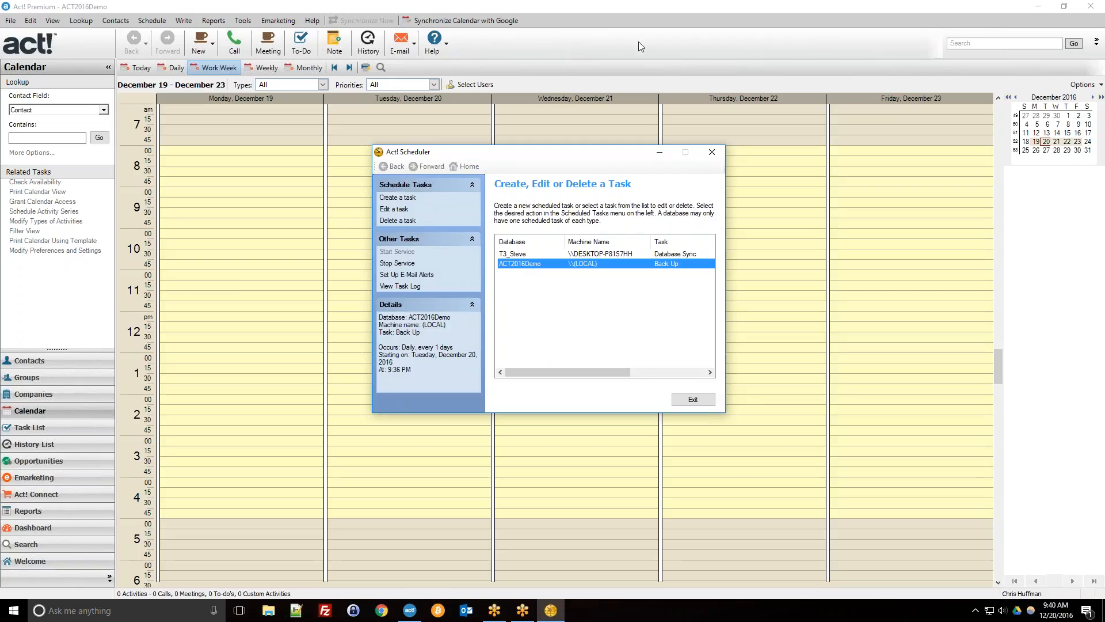
pyautogui.click(704, 155)
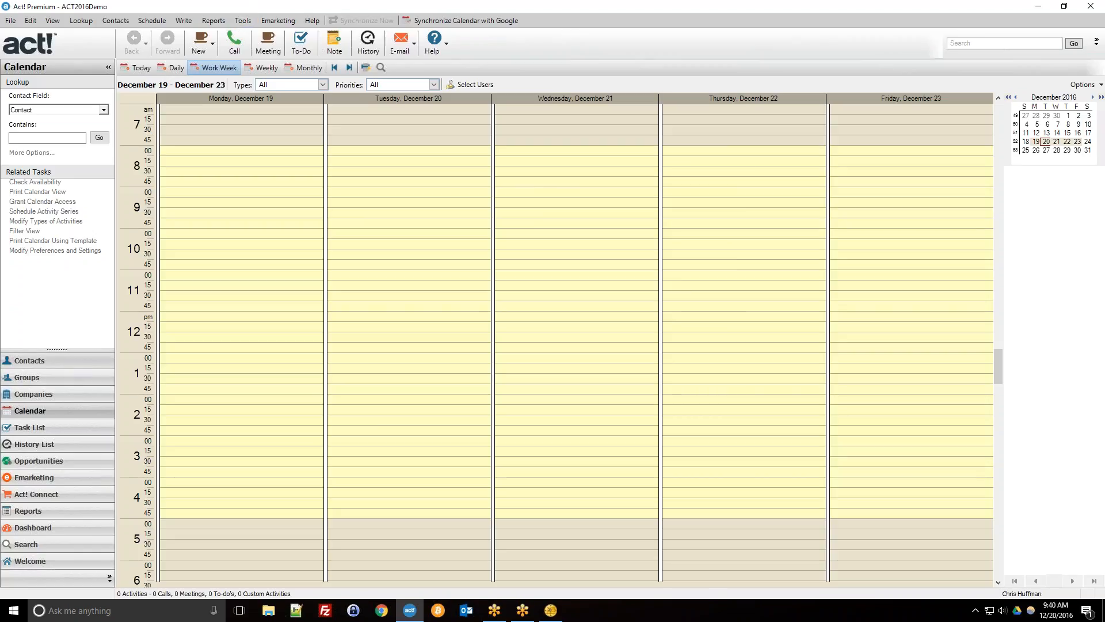
# Open the Contacts area and show all 25 contacts in list view.
pyautogui.click(76, 362)
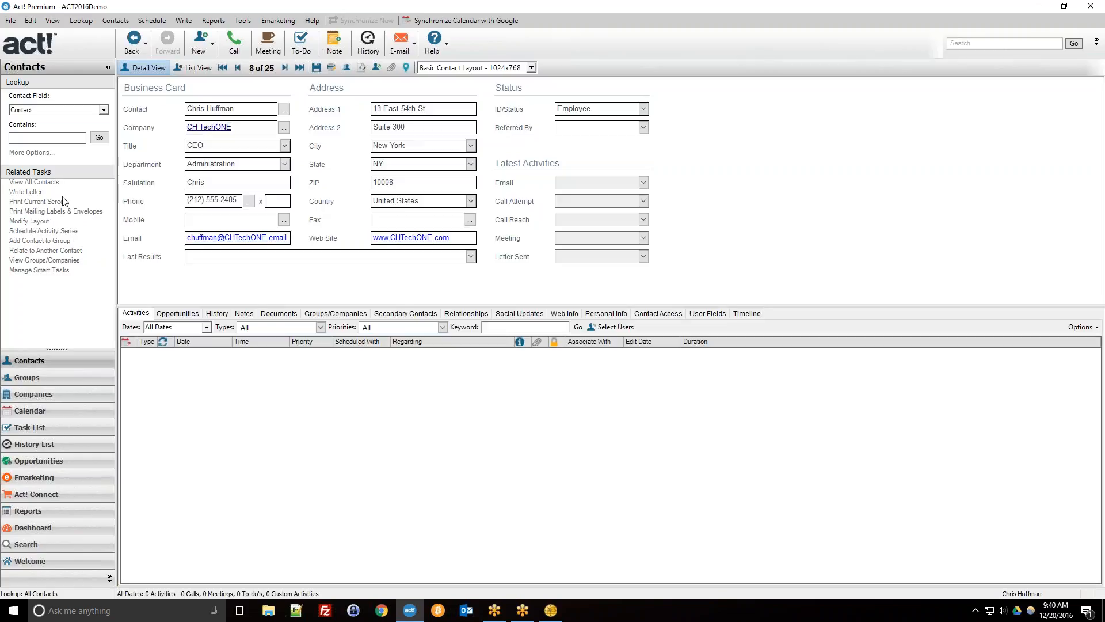
pyautogui.click(38, 182)
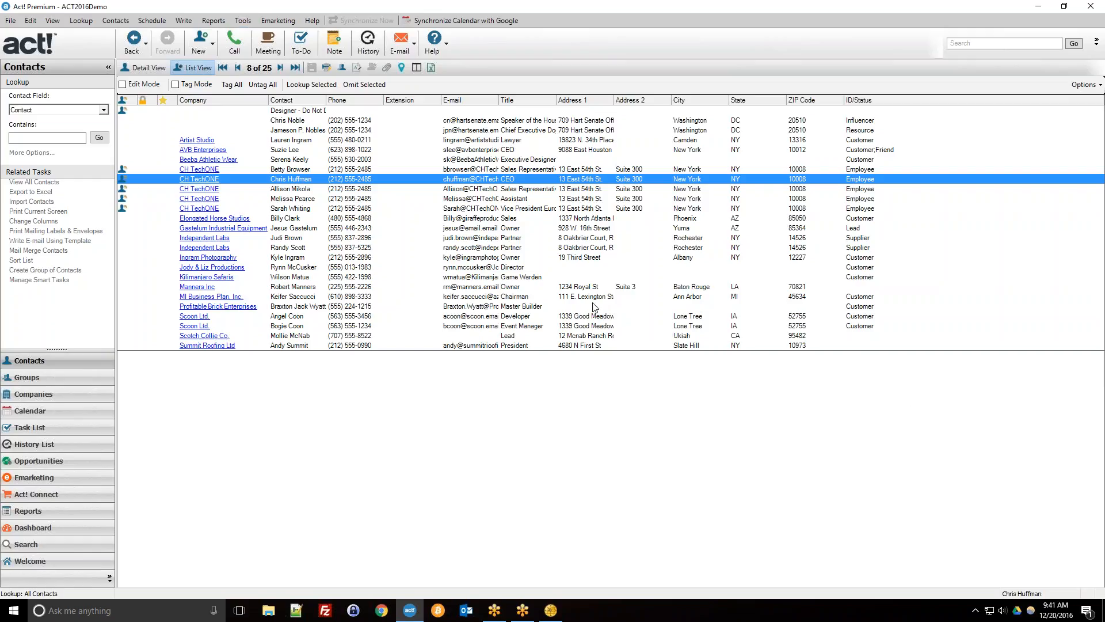
# Run Database Maintenance Check and Repair with Integrity Check and Re-index both enabled.
pyautogui.click(250, 21)
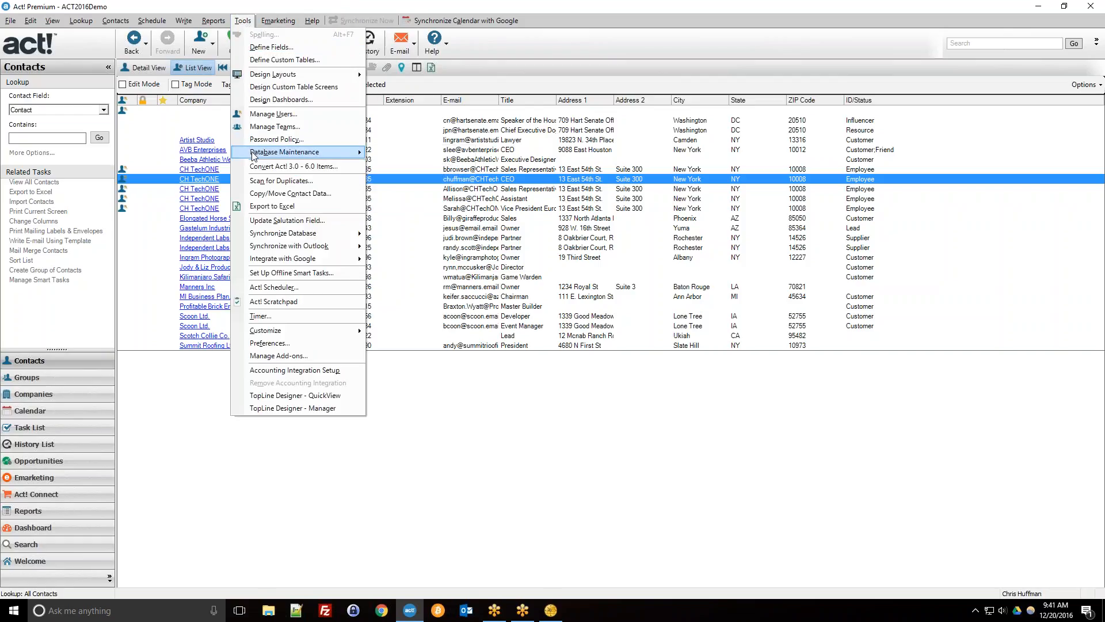
pyautogui.moveTo(255, 154)
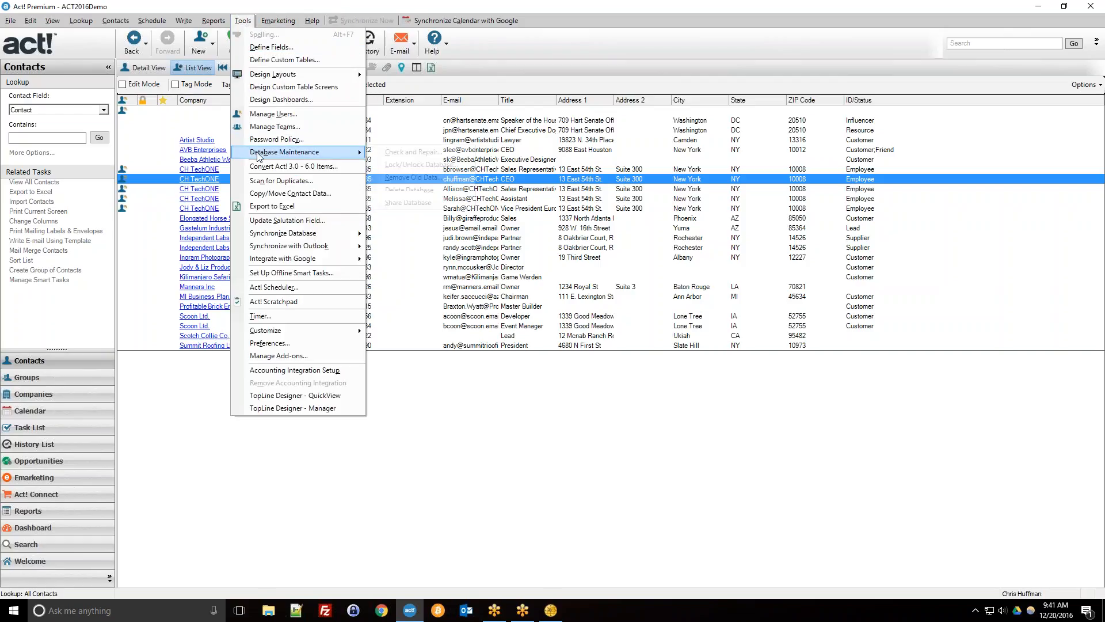
pyautogui.click(412, 153)
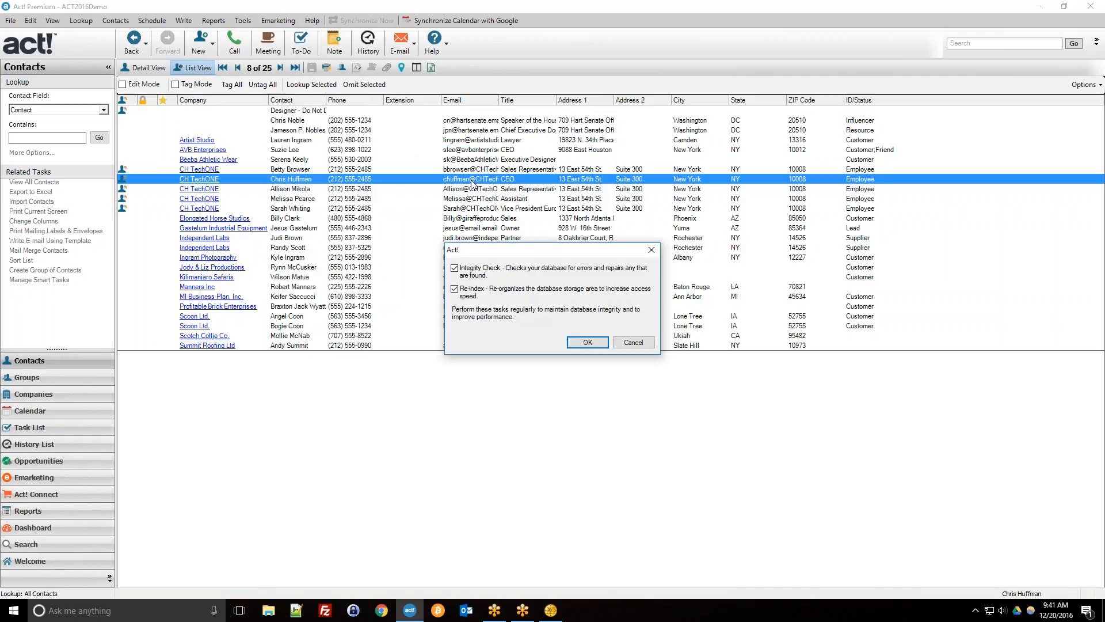
pyautogui.click(455, 268)
pyautogui.click(967, 8)
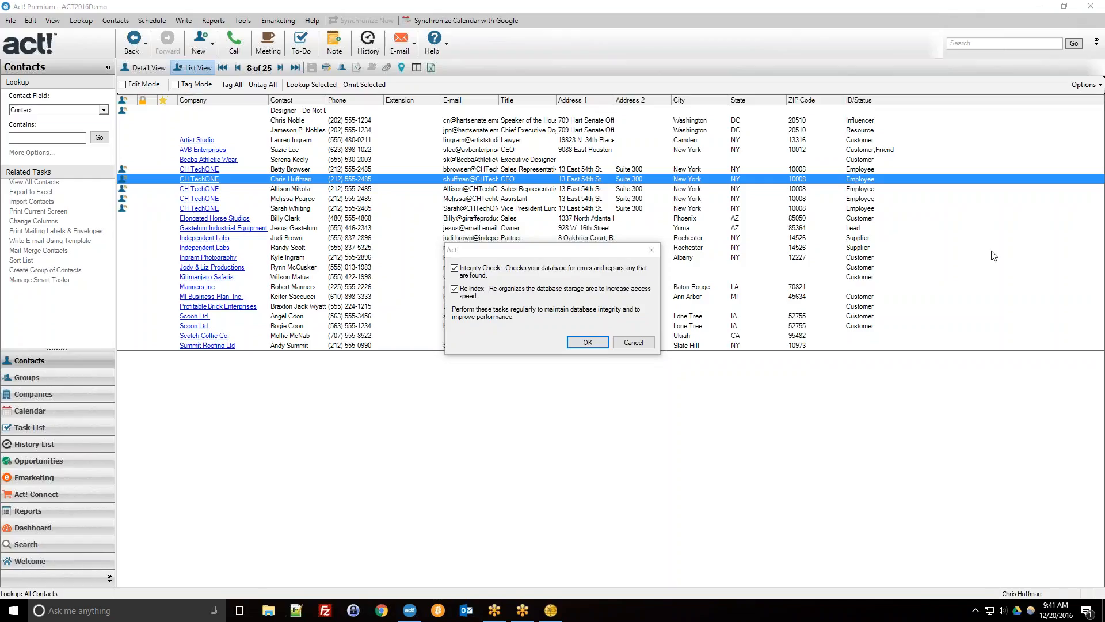
pyautogui.click(599, 344)
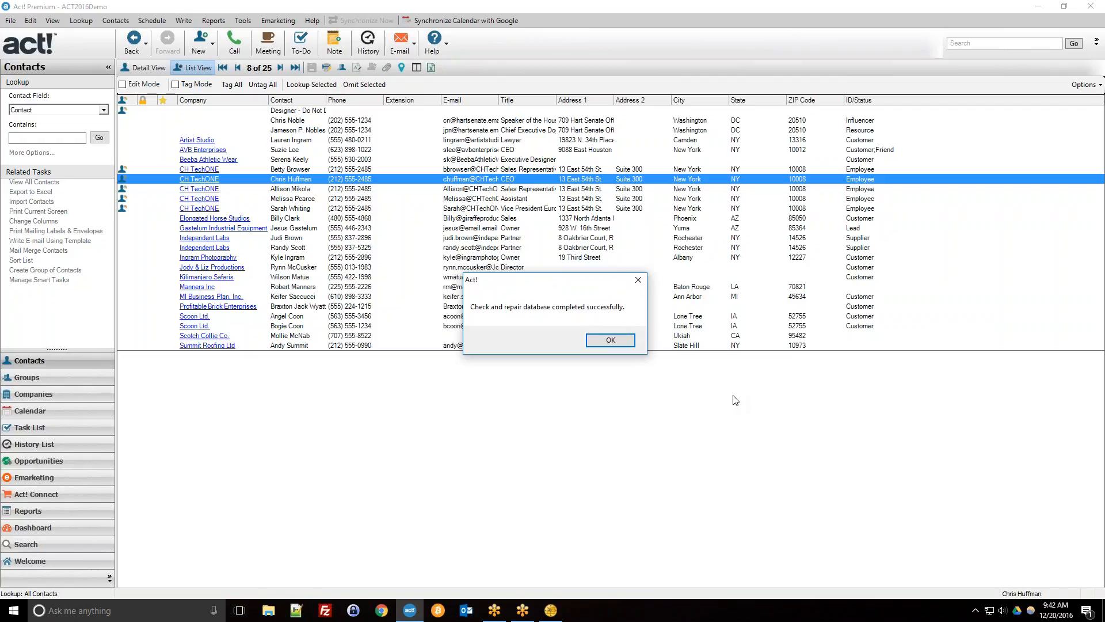
# Dismiss the check-and-repair success message and select the Manners Inc contact.
pyautogui.click(611, 340)
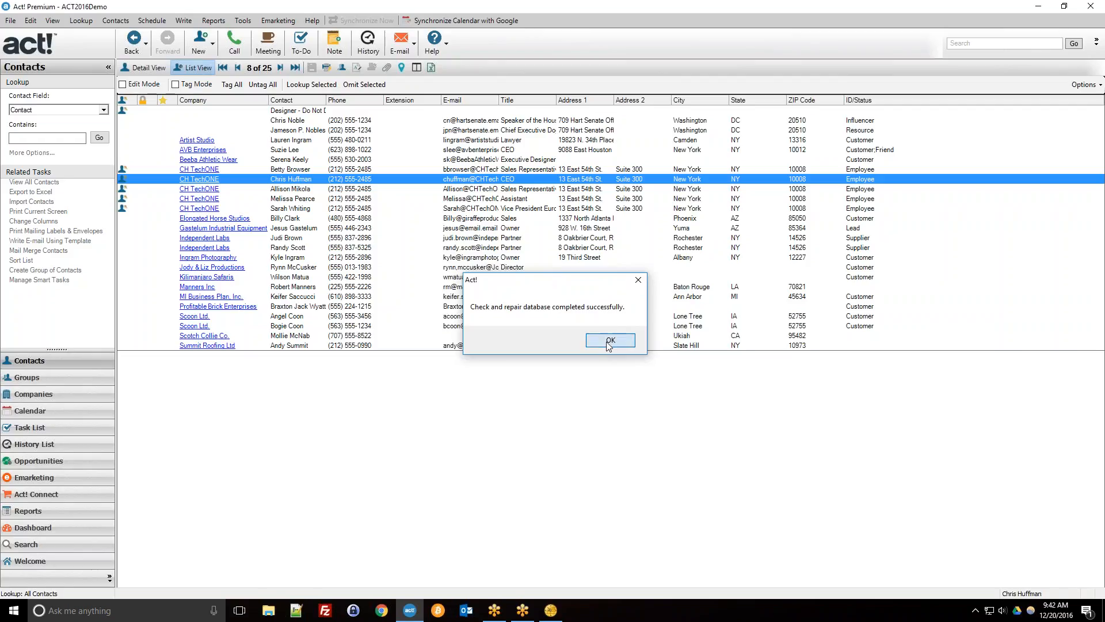
pyautogui.click(549, 285)
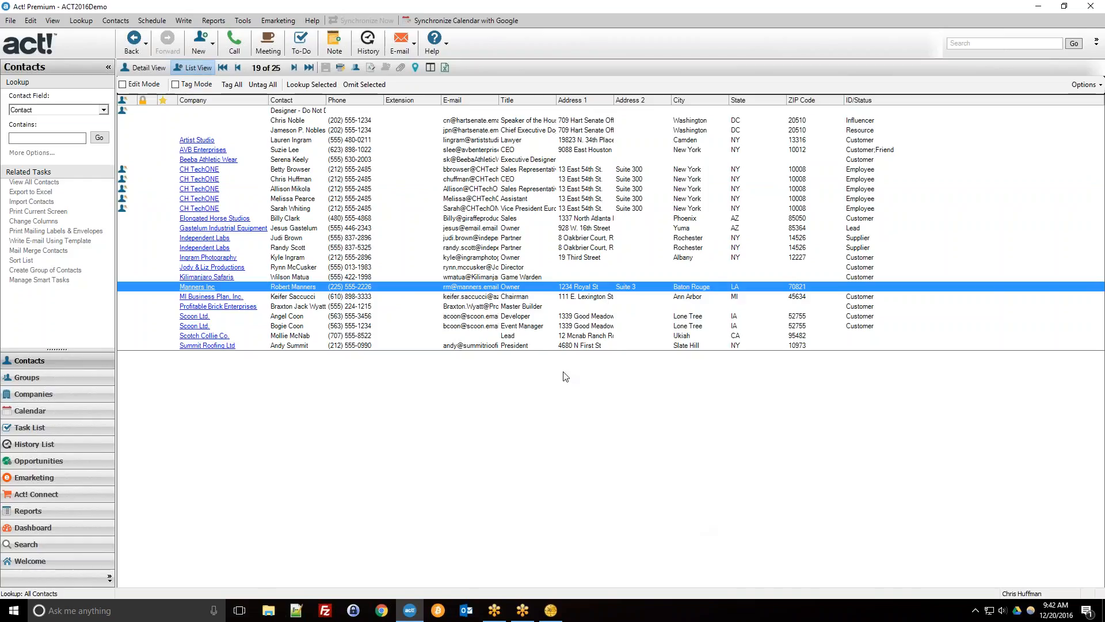
# Launch Act! Scheduler from the contact list.
pyautogui.click(551, 610)
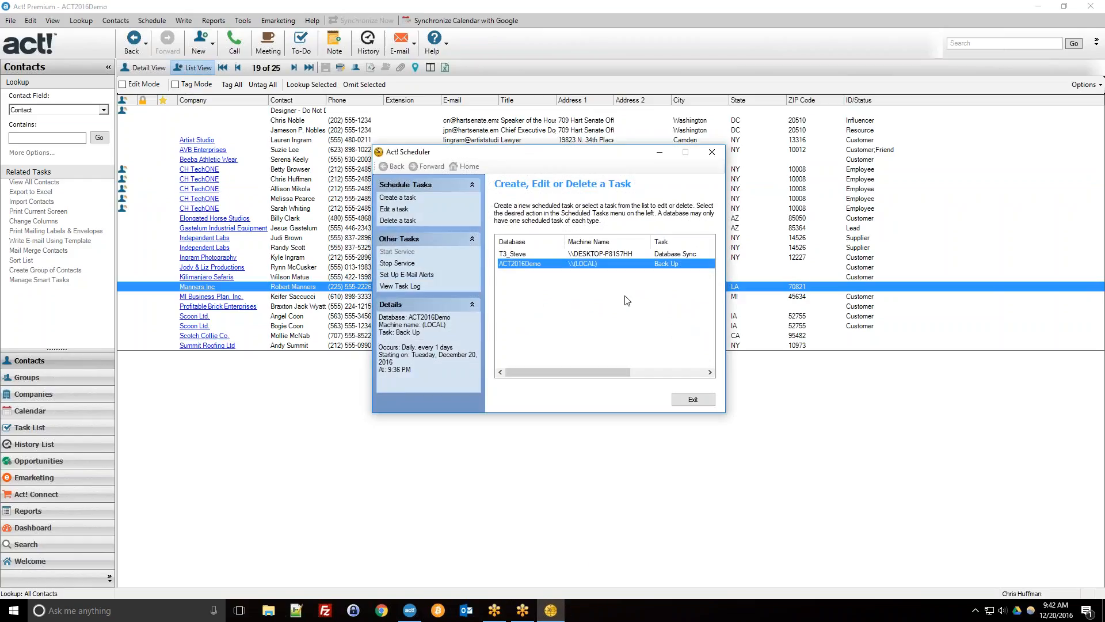
pyautogui.click(397, 198)
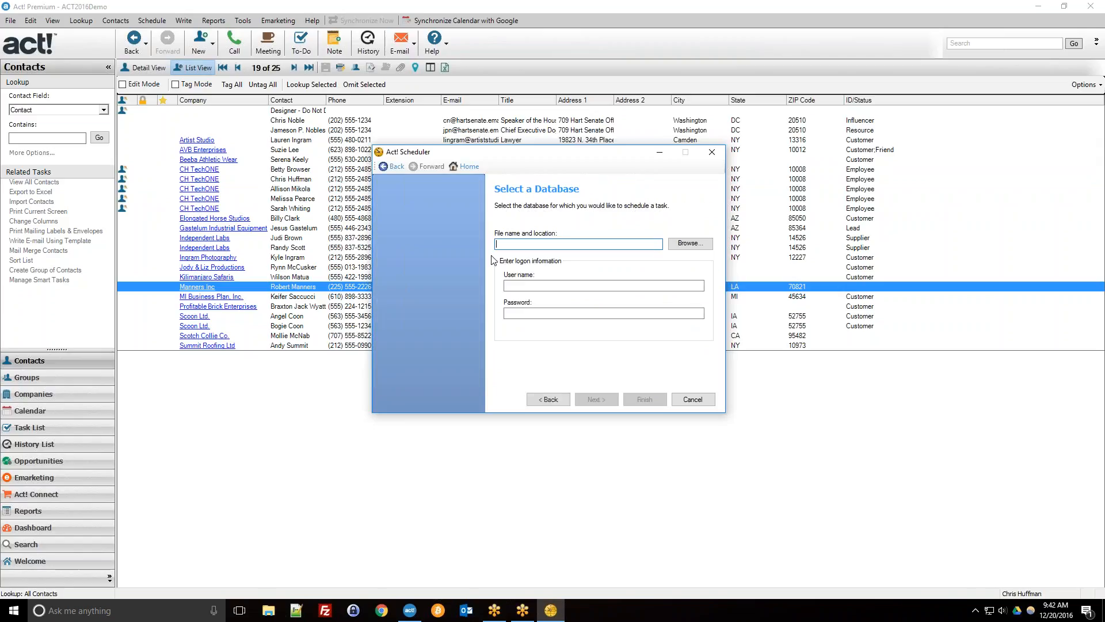
pyautogui.click(383, 167)
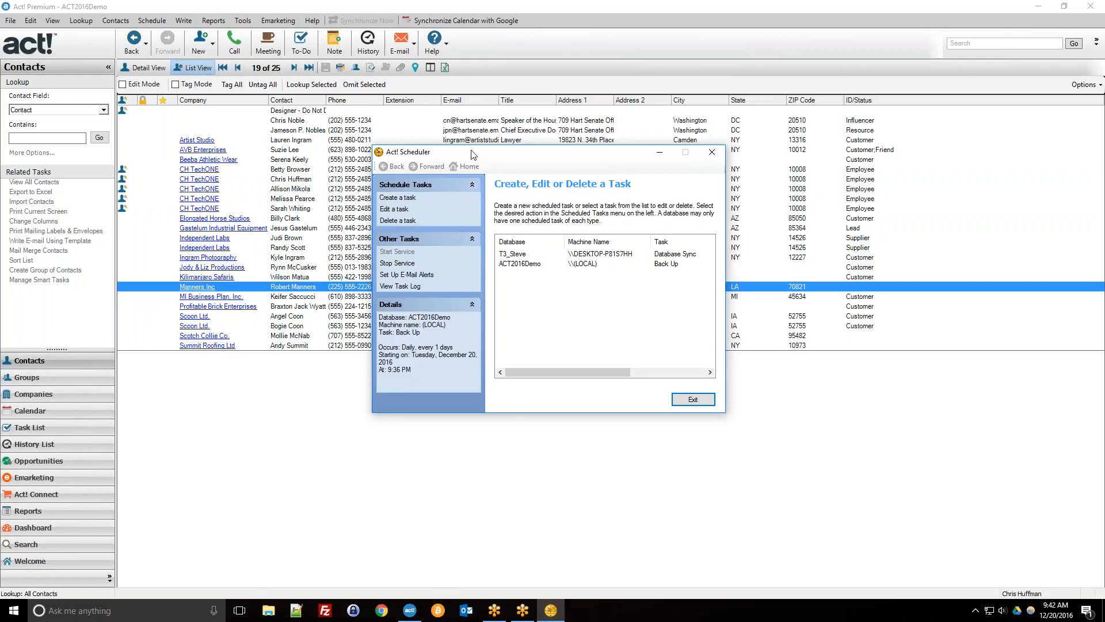
pyautogui.click(243, 20)
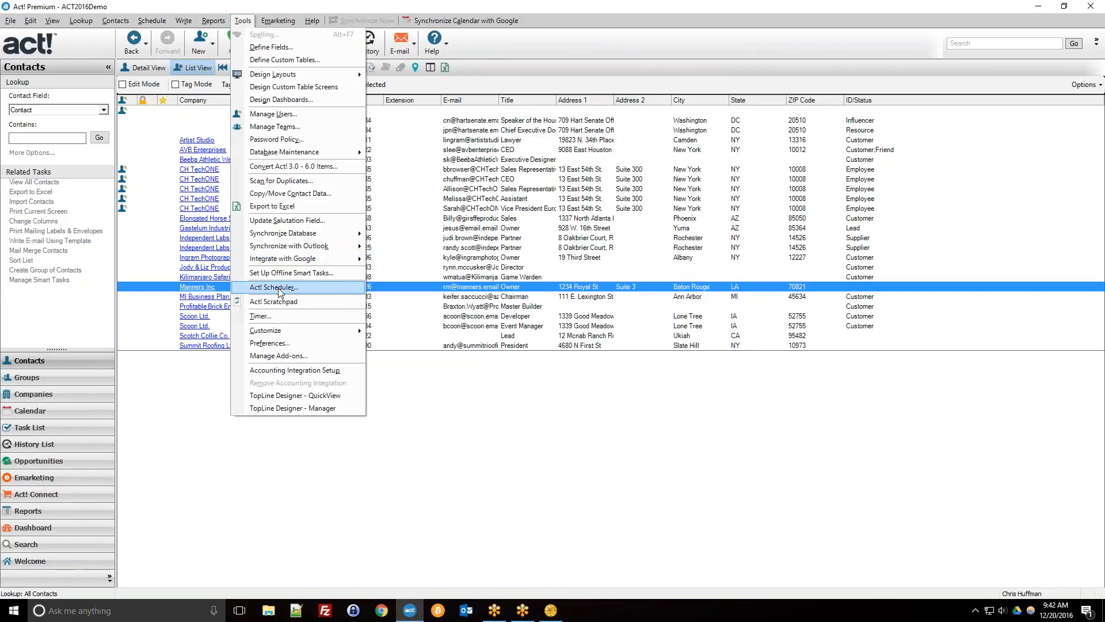
pyautogui.click(280, 289)
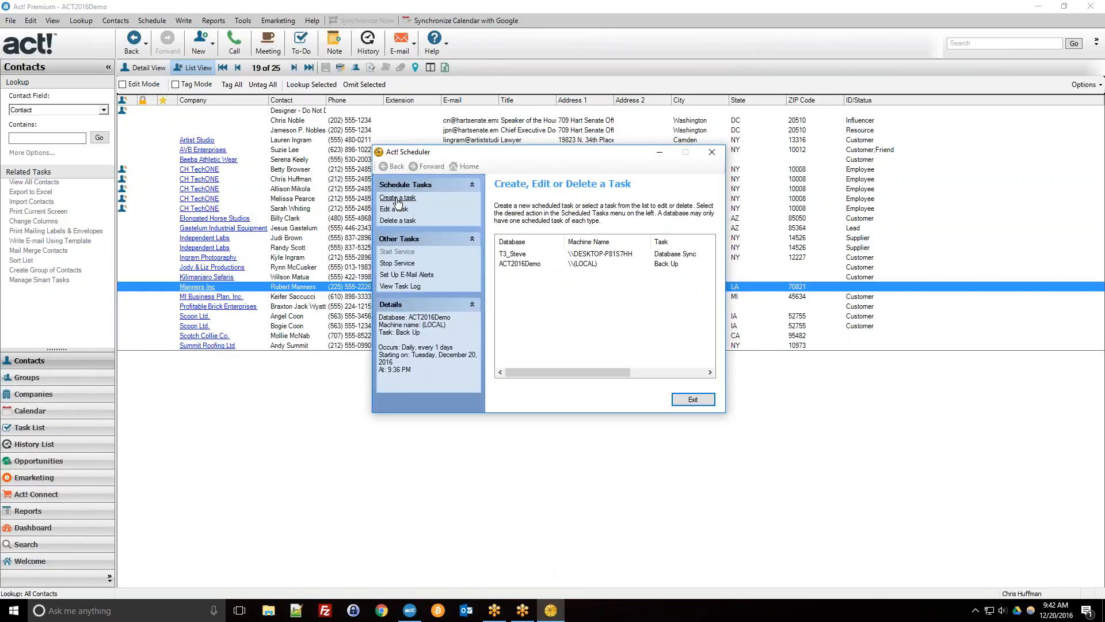
# Create a new scheduled task for ACT2016Demo.pad, entering the logon user name.
pyautogui.click(397, 199)
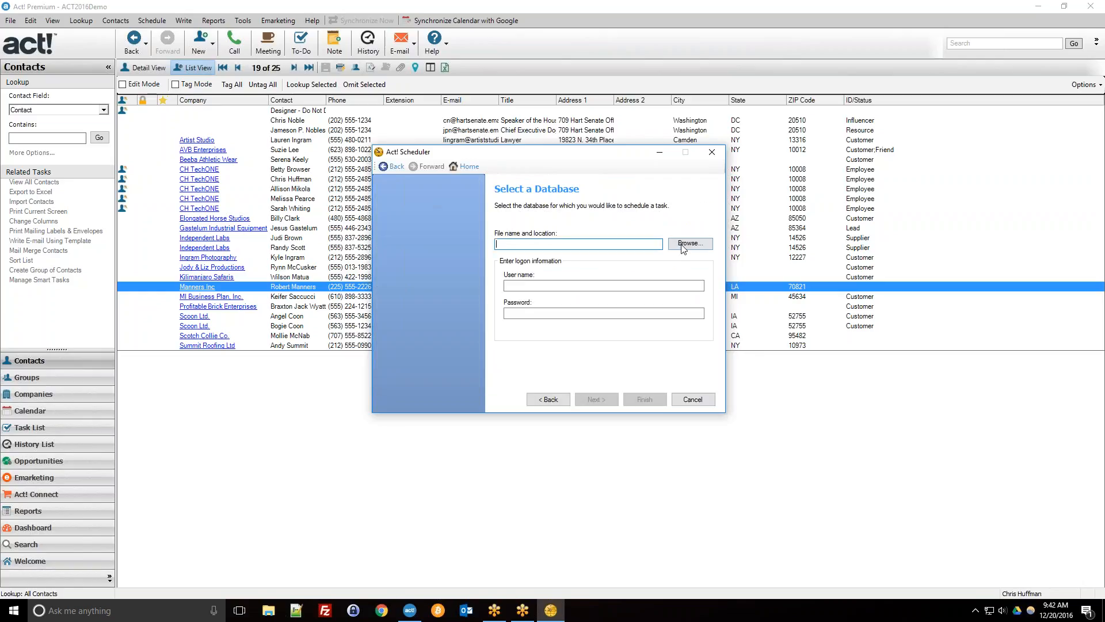
pyautogui.click(683, 244)
pyautogui.doubleClick(536, 265)
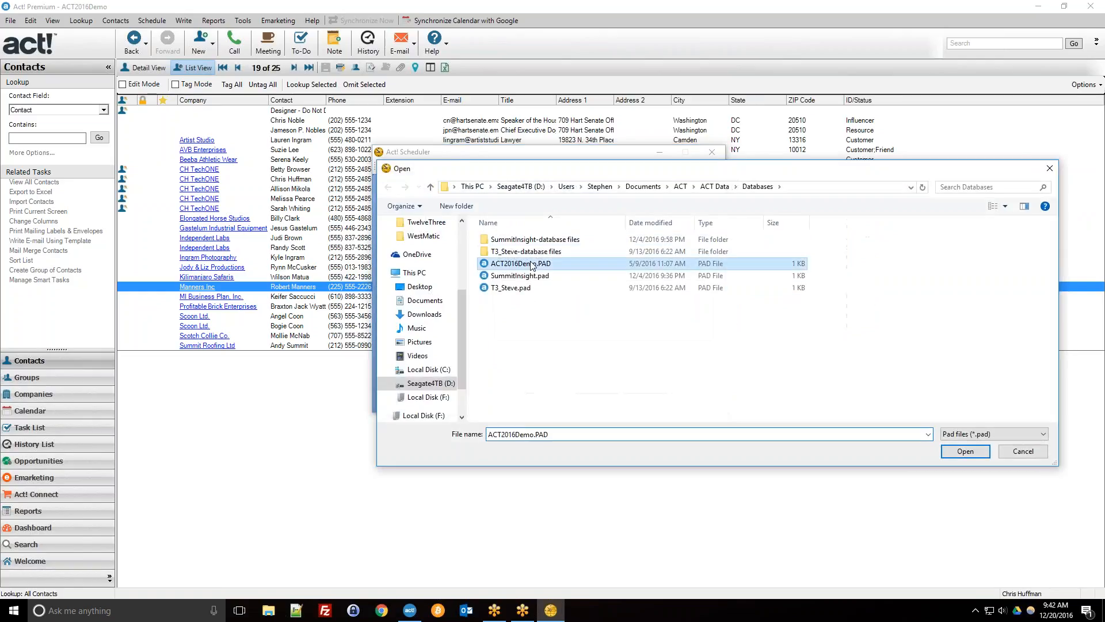
pyautogui.click(540, 286)
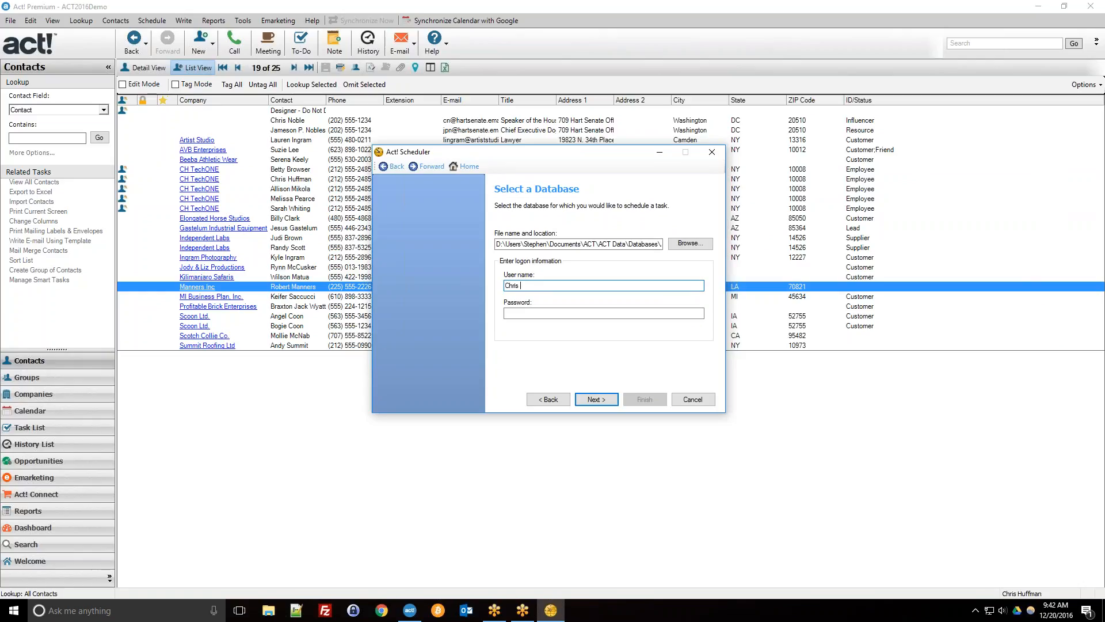
pyautogui.hotkey('shift', 'Tab')
pyautogui.click(596, 399)
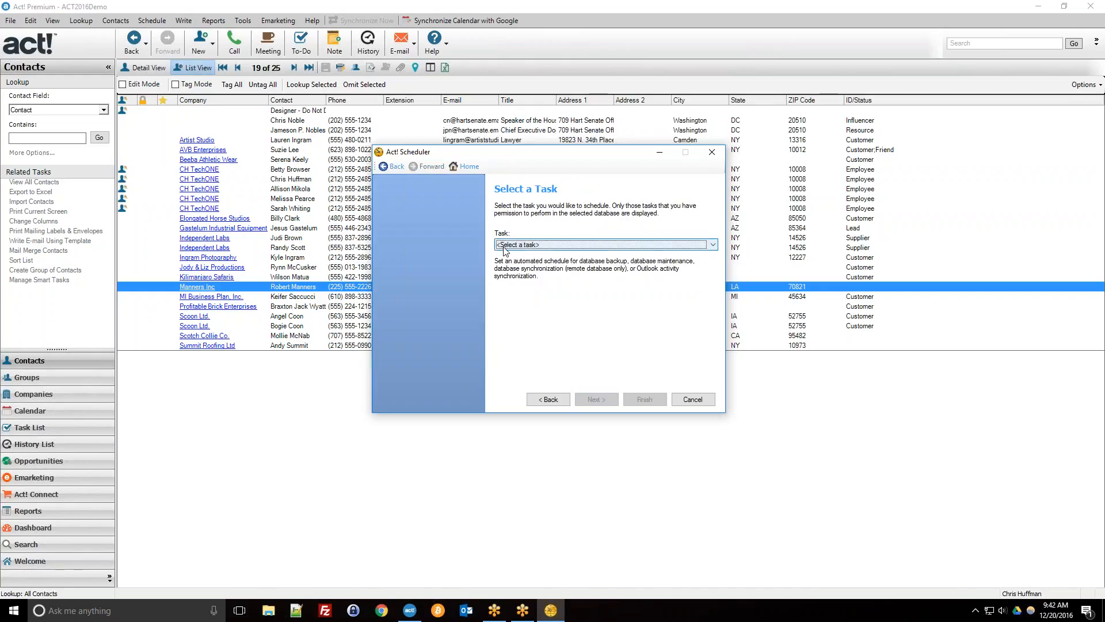
# Choose Database maintenance with integrity check and re-index, recurring weekly.
pyautogui.click(528, 247)
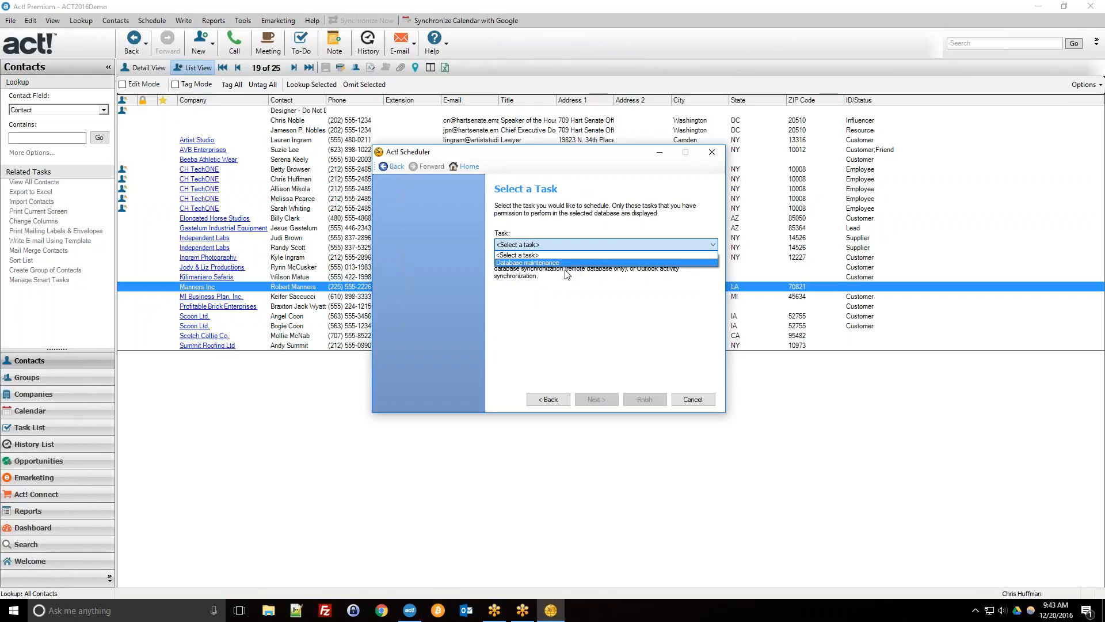
pyautogui.click(528, 262)
pyautogui.click(599, 402)
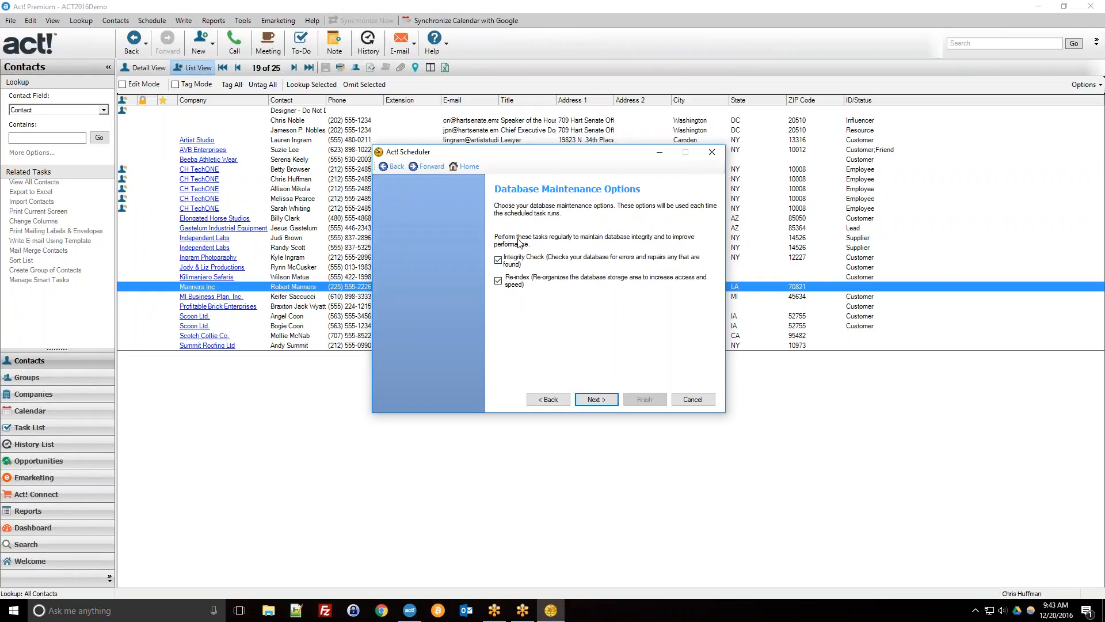
pyautogui.click(593, 400)
pyautogui.click(510, 305)
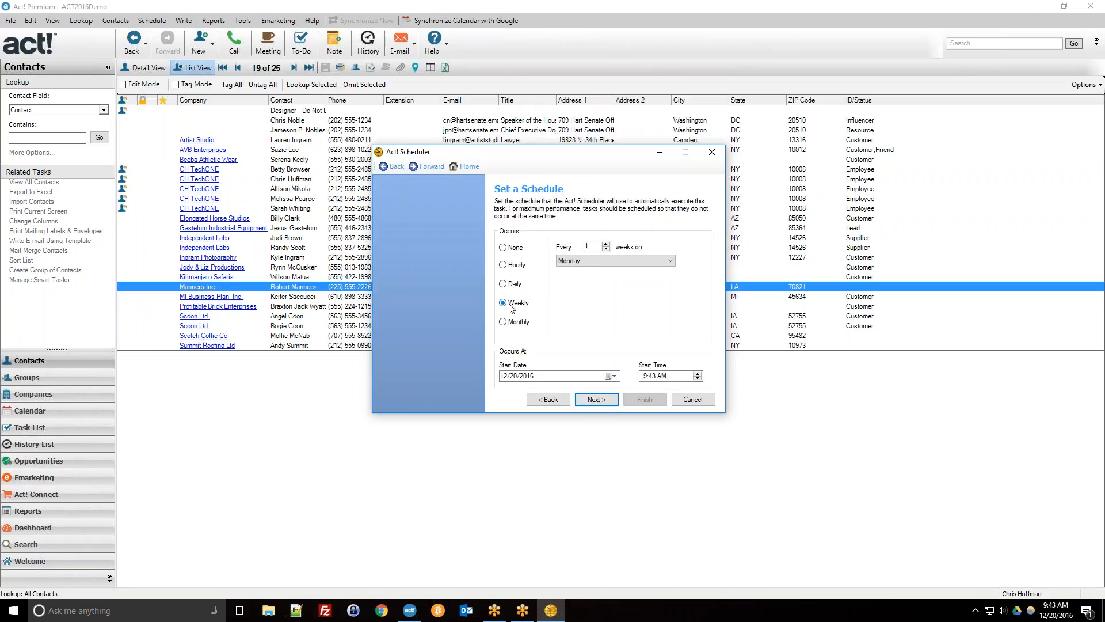
# Schedule the maintenance for Saturdays at 5:43 AM and finish saving the task.
pyautogui.click(596, 262)
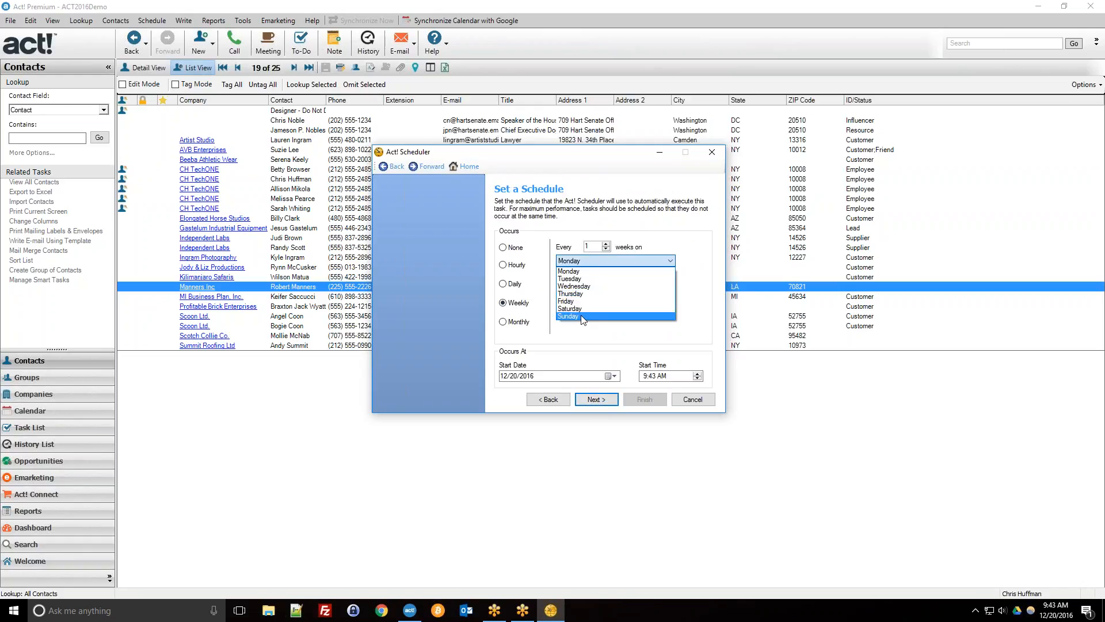
pyautogui.click(644, 374)
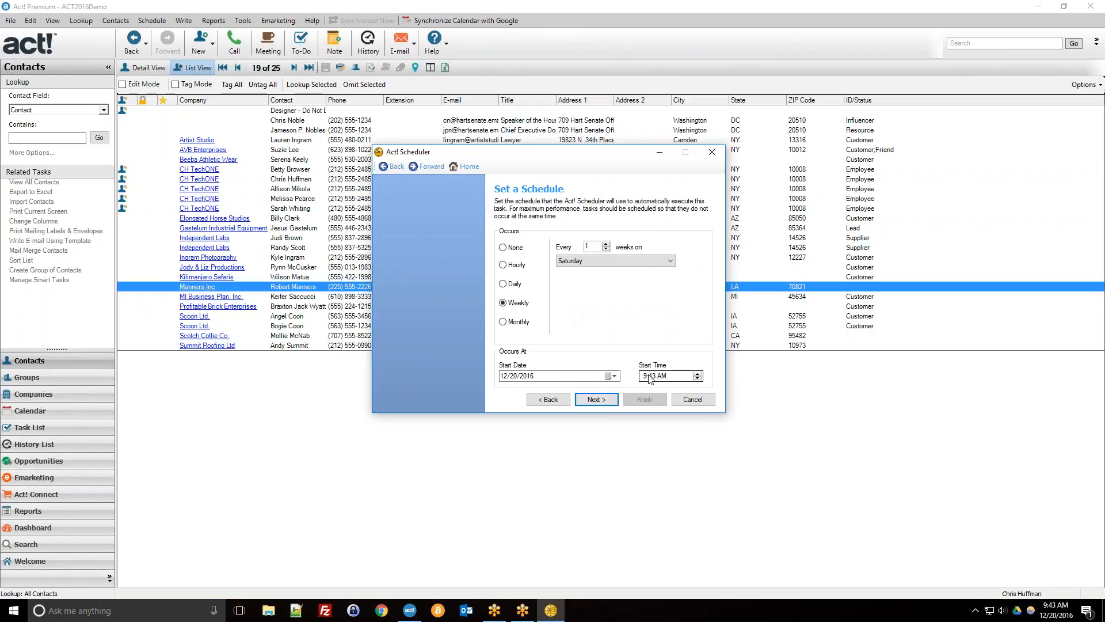
pyautogui.click(697, 379)
pyautogui.click(697, 379)
pyautogui.click(597, 403)
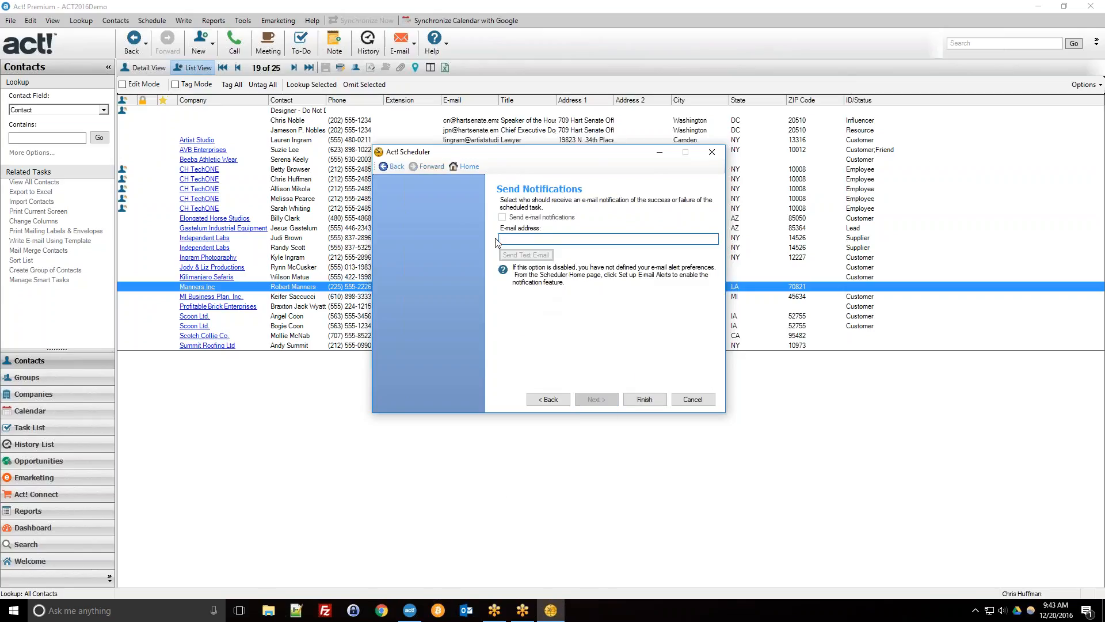
pyautogui.click(641, 400)
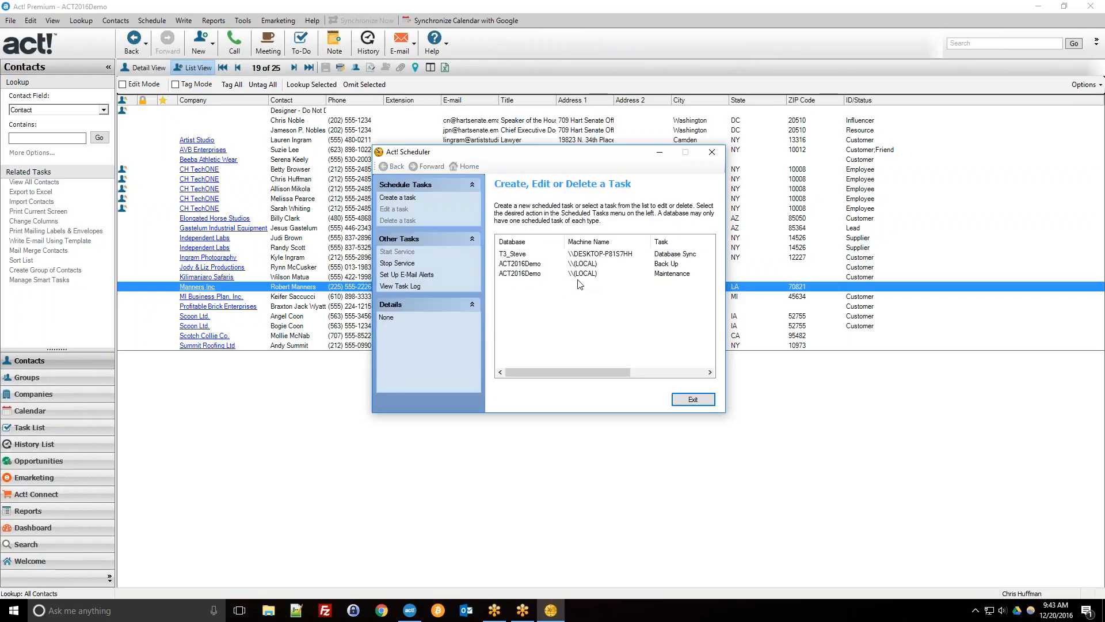
pyautogui.click(567, 274)
pyautogui.click(557, 265)
pyautogui.click(529, 273)
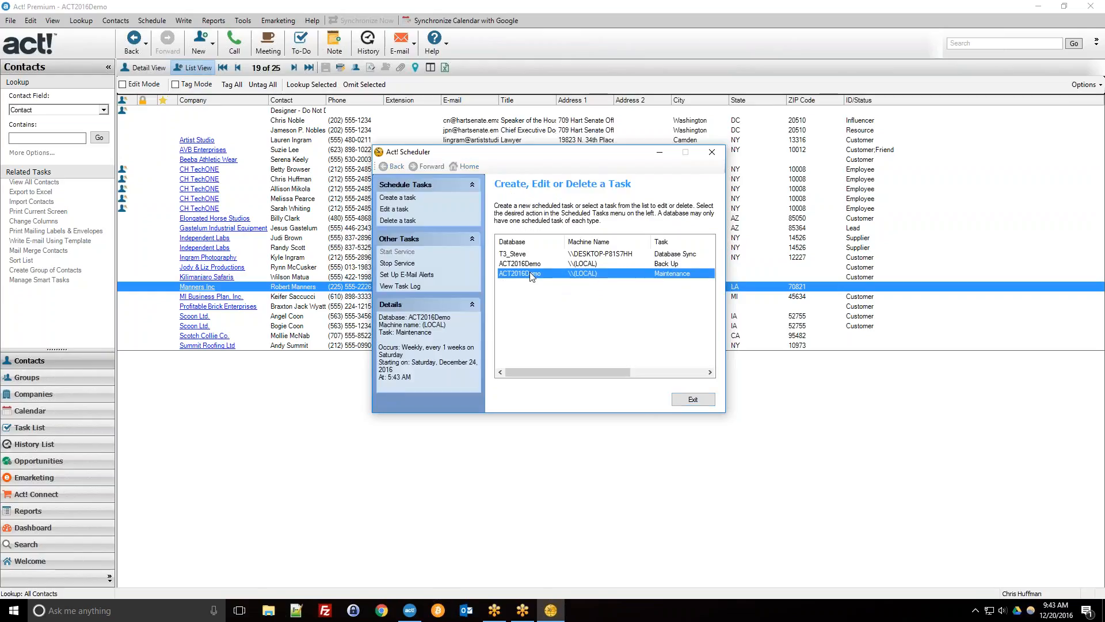
pyautogui.click(628, 266)
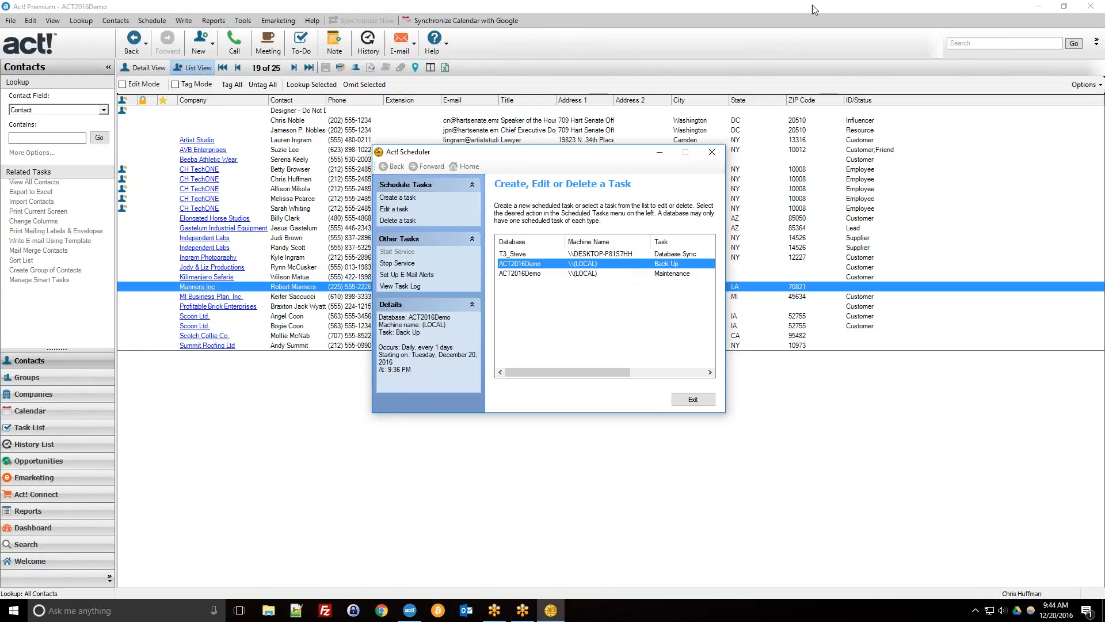
pyautogui.moveTo(427, 152); pyautogui.dragTo(388, 127)
pyautogui.click(480, 230)
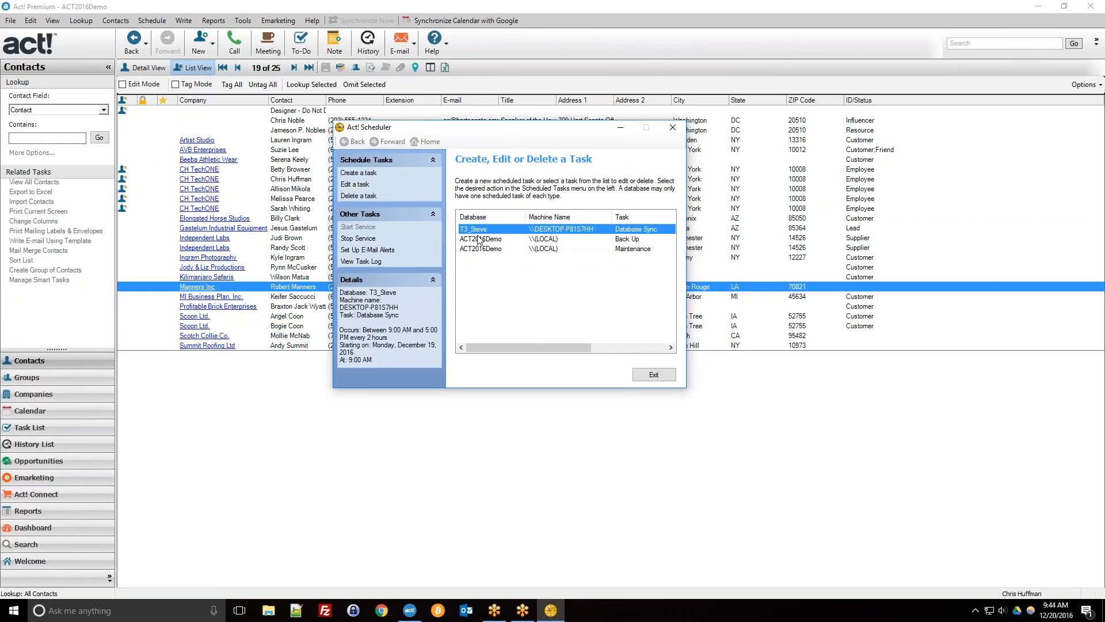
pyautogui.click(351, 174)
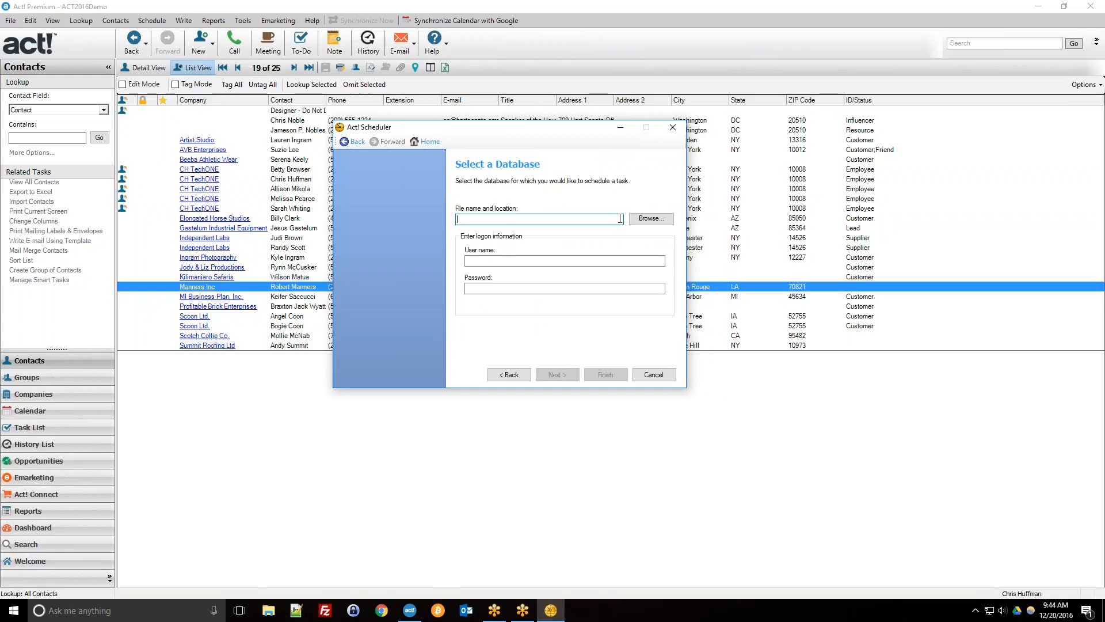
pyautogui.click(651, 218)
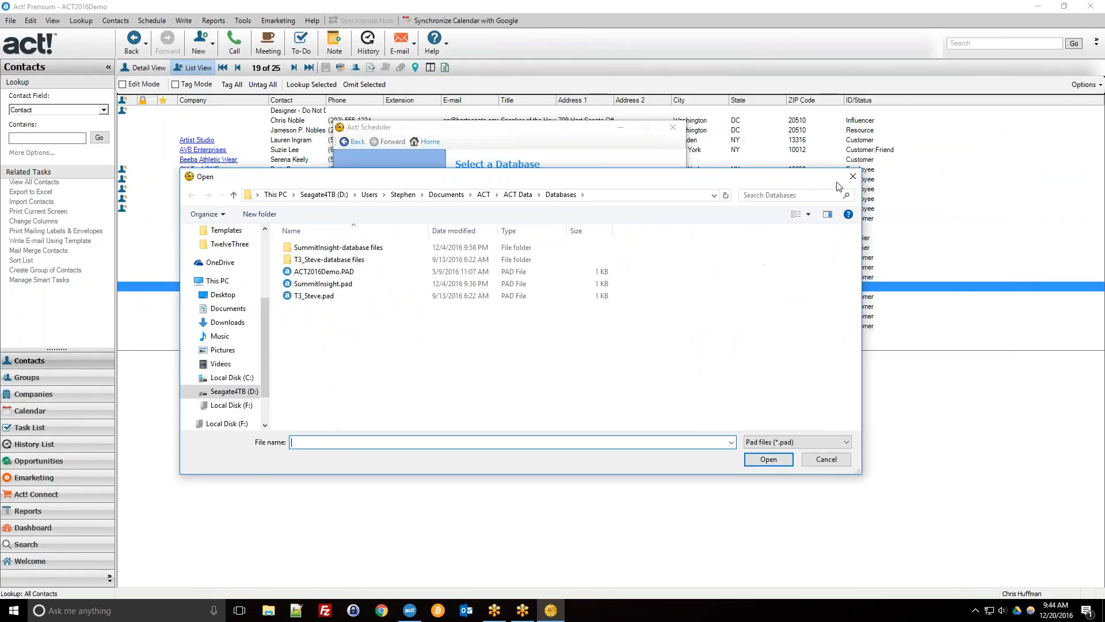
pyautogui.click(852, 176)
pyautogui.click(510, 375)
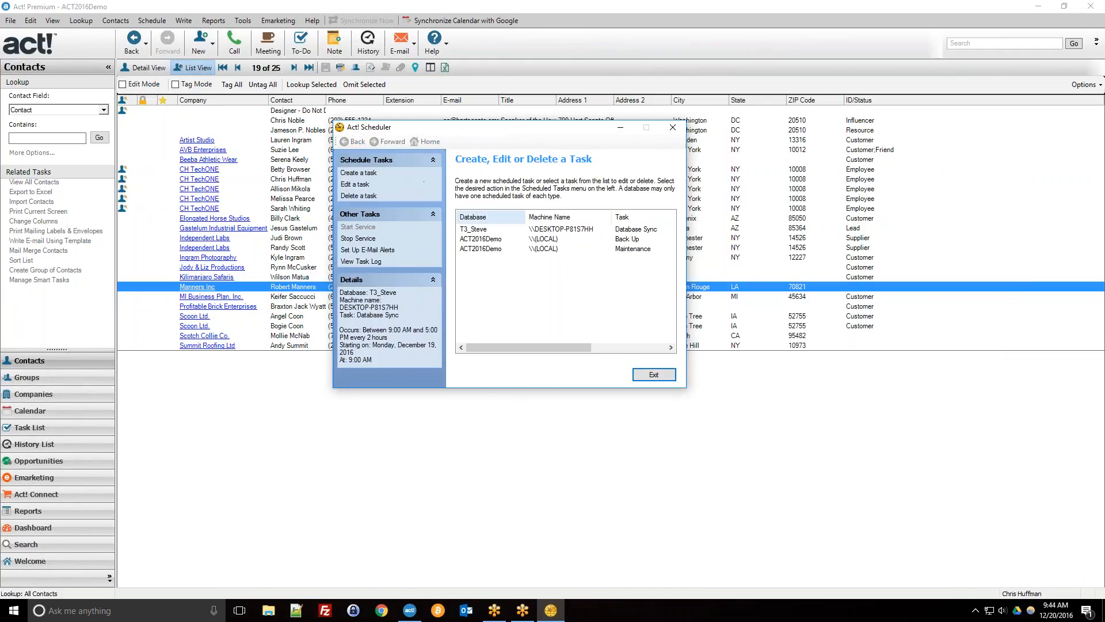
pyautogui.click(599, 230)
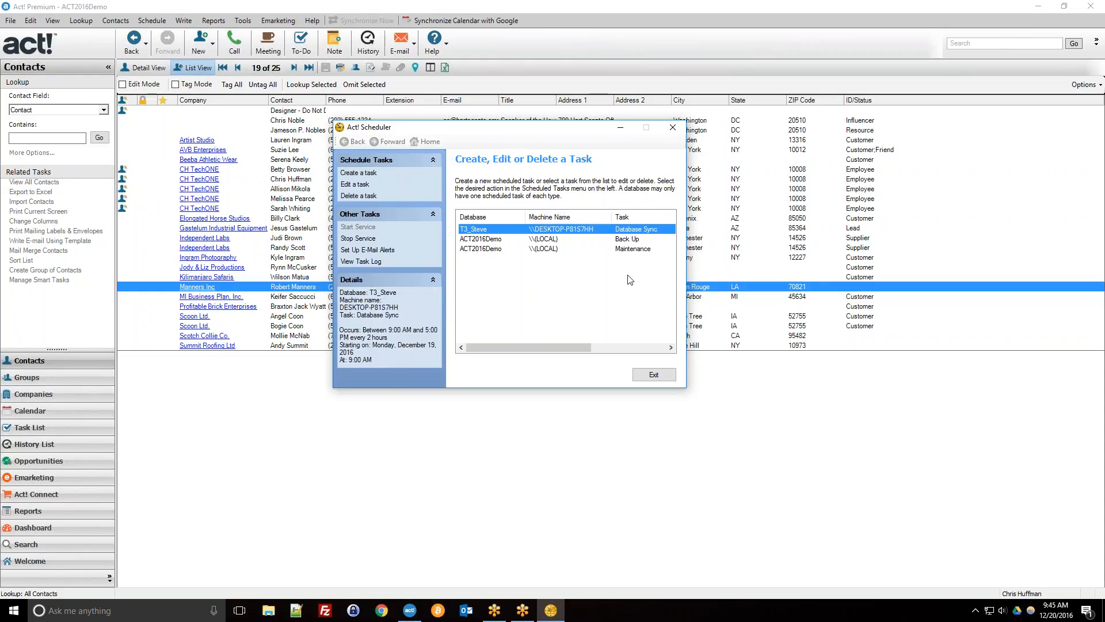
pyautogui.click(999, 390)
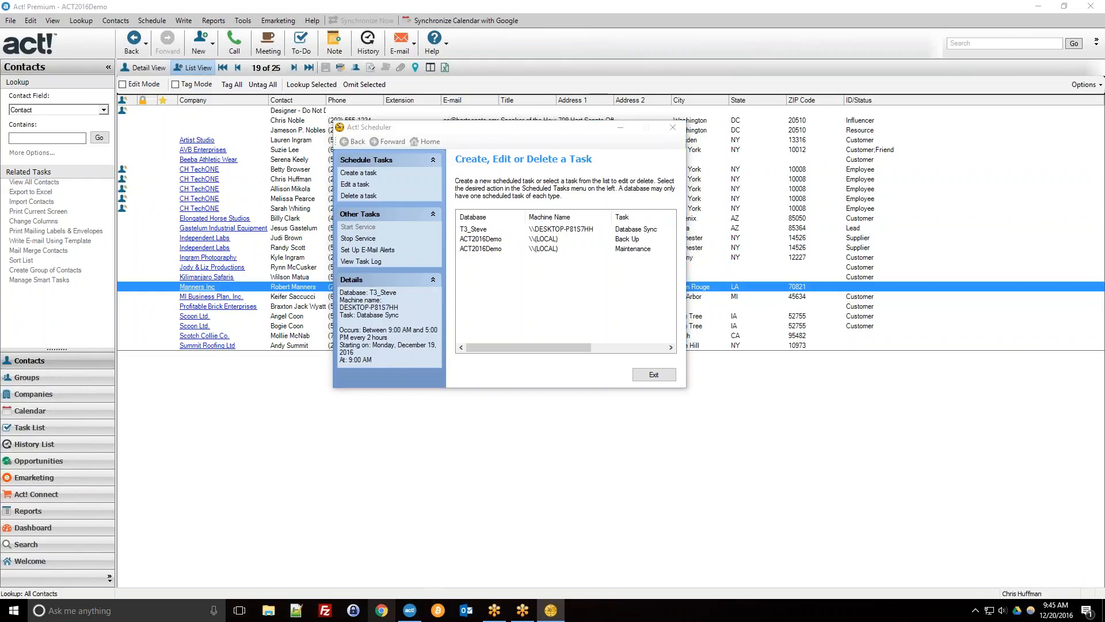
pyautogui.click(381, 612)
# Open a new Chrome tab and close all the other tabs.
pyautogui.click(468, 20)
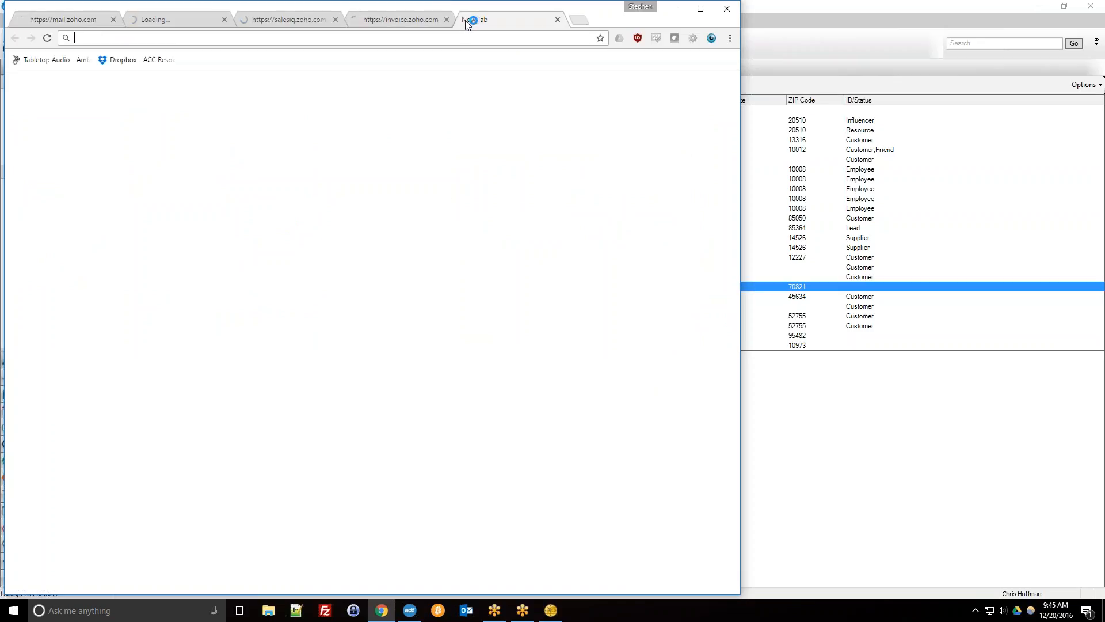
pyautogui.rightClick(470, 19)
pyautogui.click(493, 114)
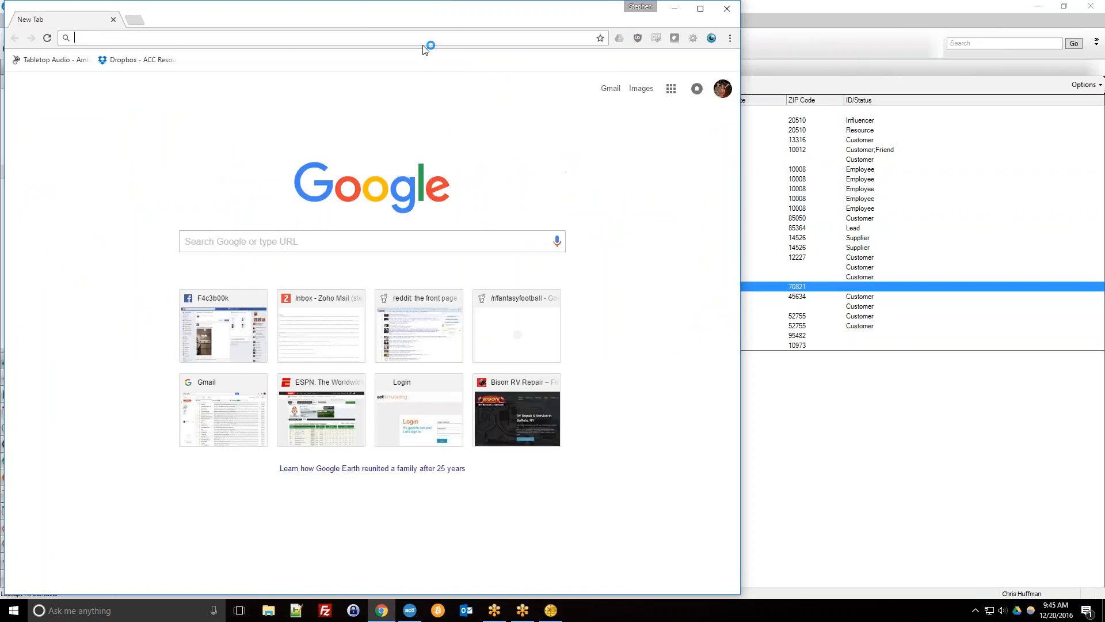
# Load the Calendly scheduling page from the 'calendl' address suggestion.
pyautogui.write('calend')
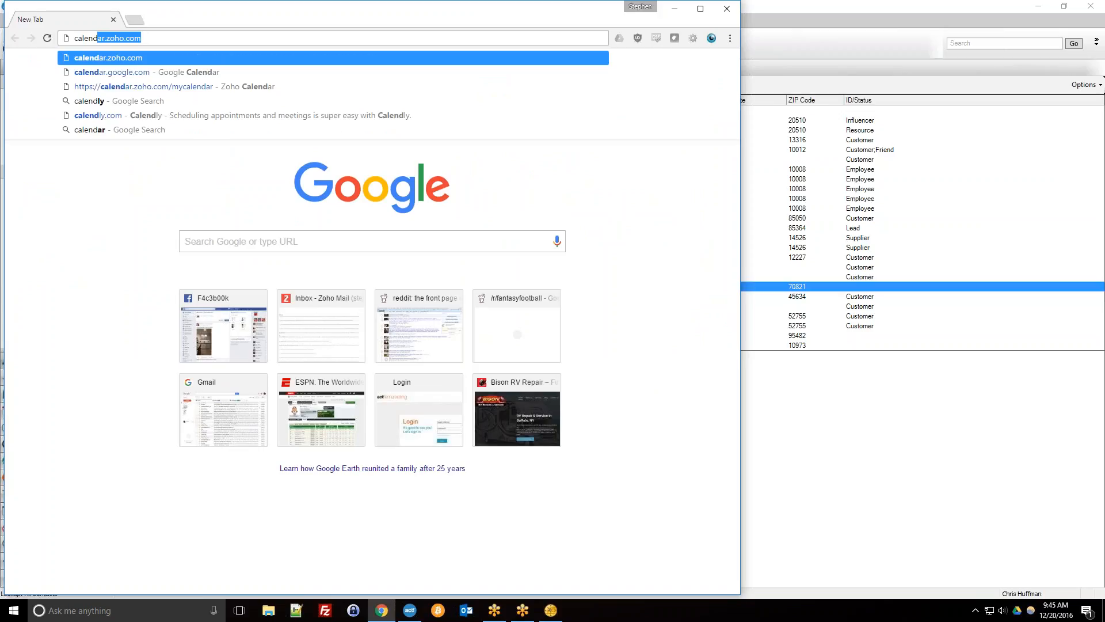
pyautogui.write('l')
pyautogui.press('Down')
pyautogui.press('Down')
pyautogui.press('Down')
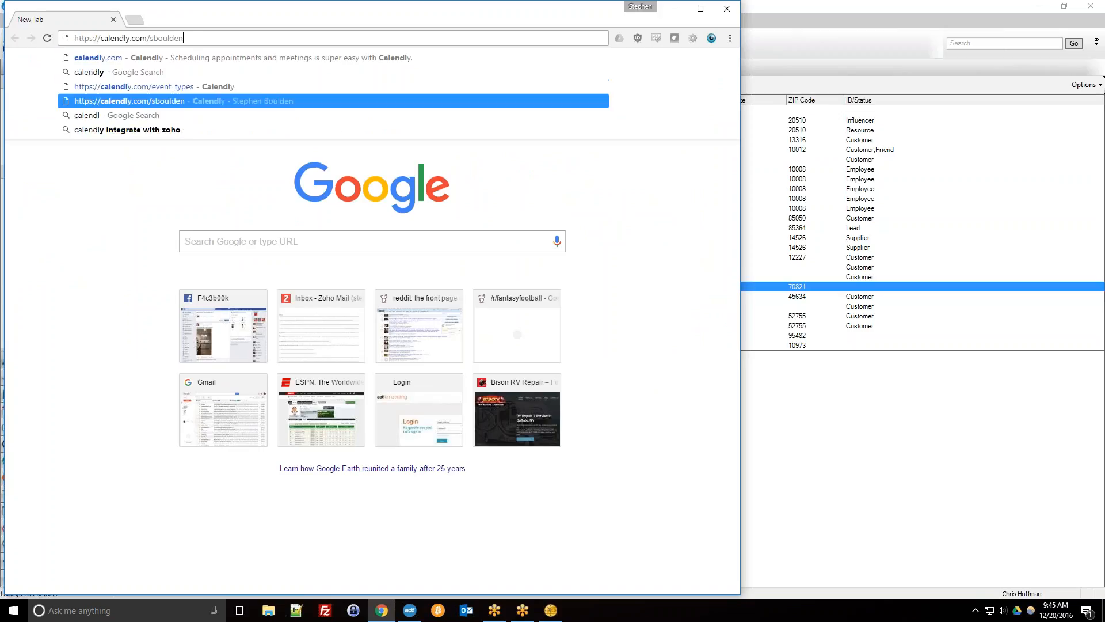
pyautogui.press('Return')
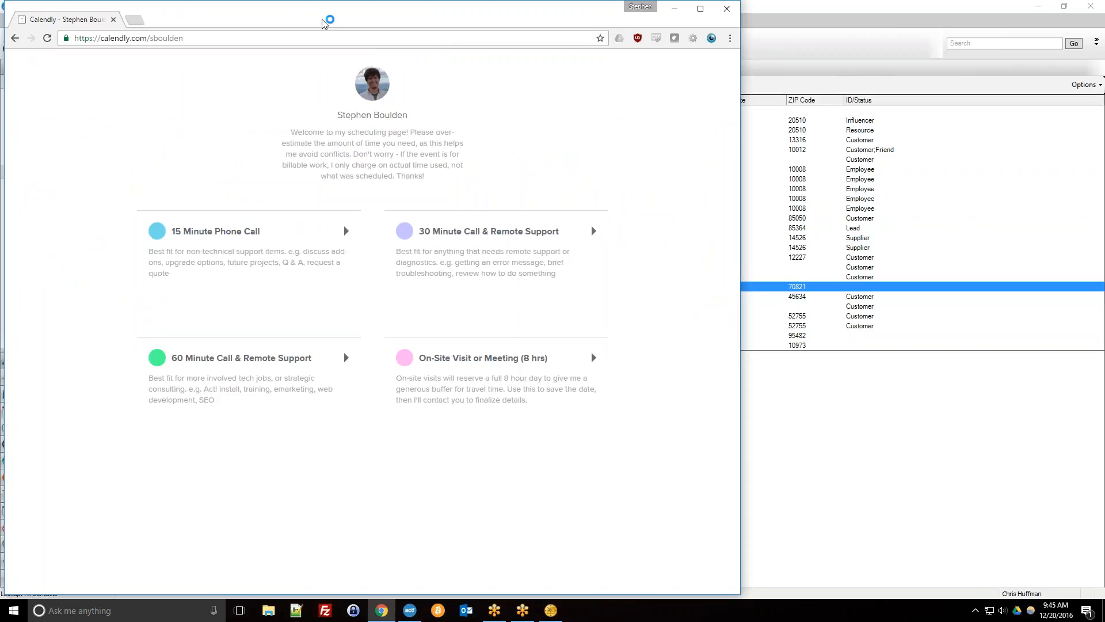
pyautogui.moveTo(151, 41); pyautogui.dragTo(185, 39)
pyautogui.click(202, 44)
pyautogui.click(149, 41)
pyautogui.click(206, 39)
pyautogui.click(239, 237)
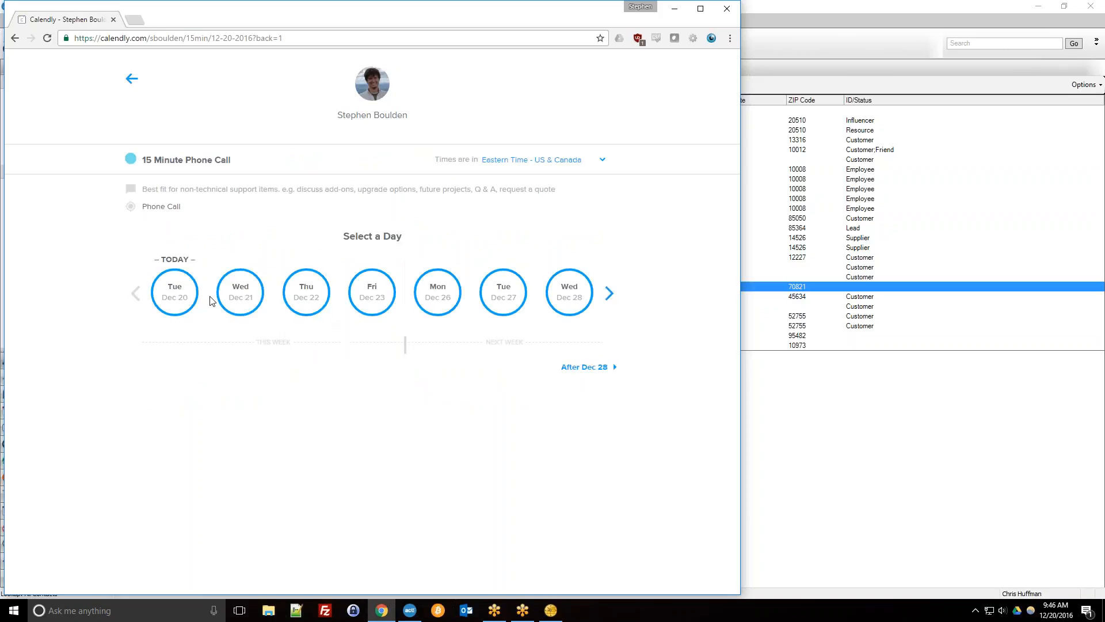
pyautogui.click(161, 300)
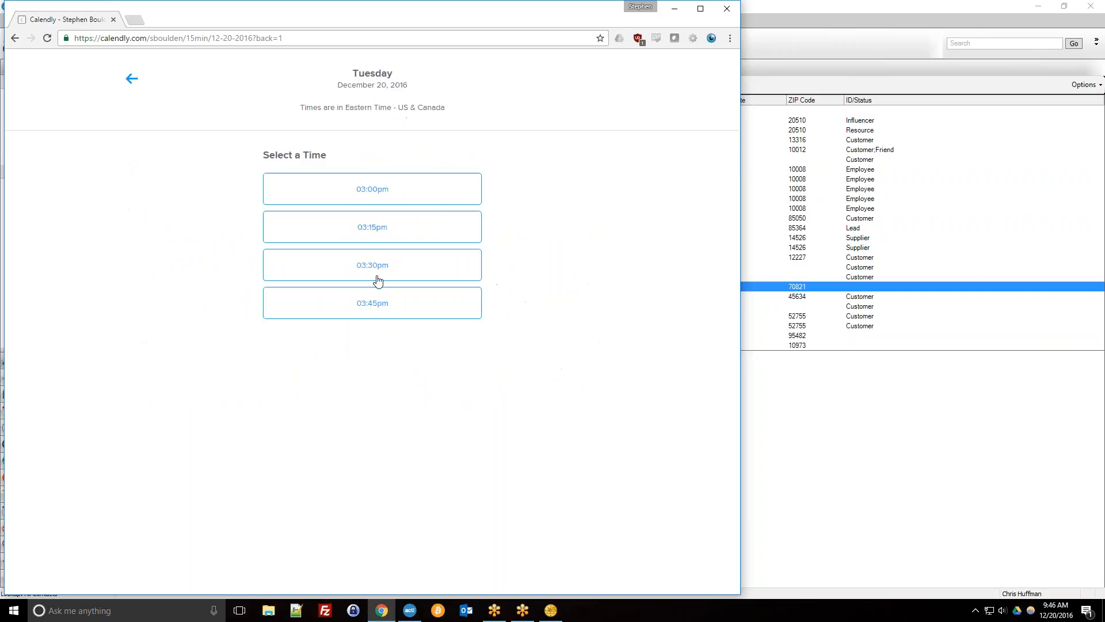
pyautogui.click(15, 38)
pyautogui.click(31, 38)
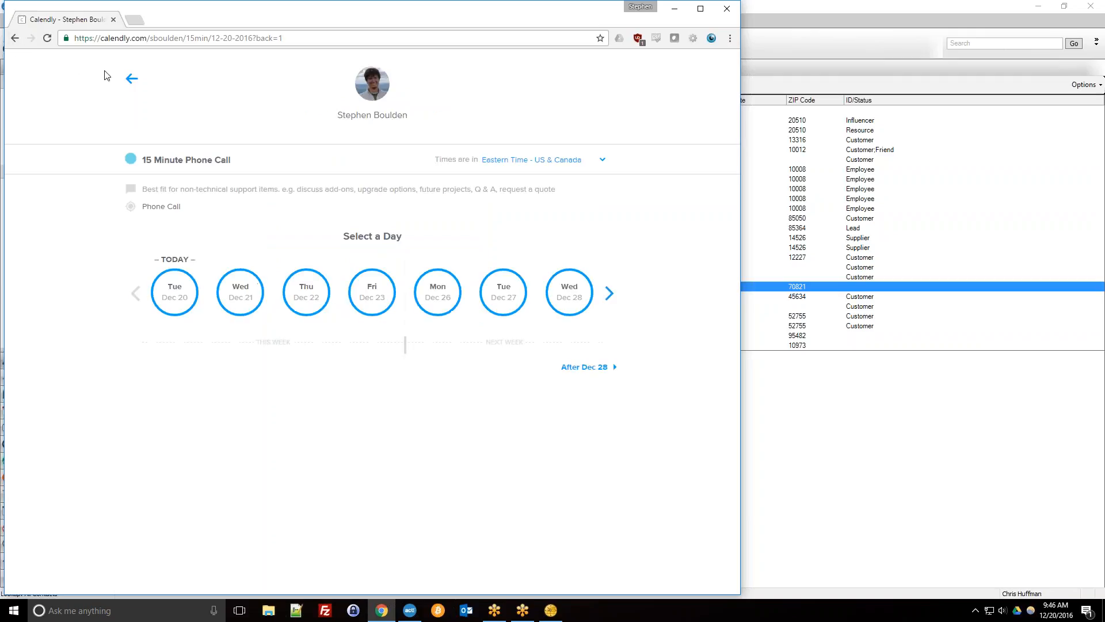
pyautogui.click(129, 86)
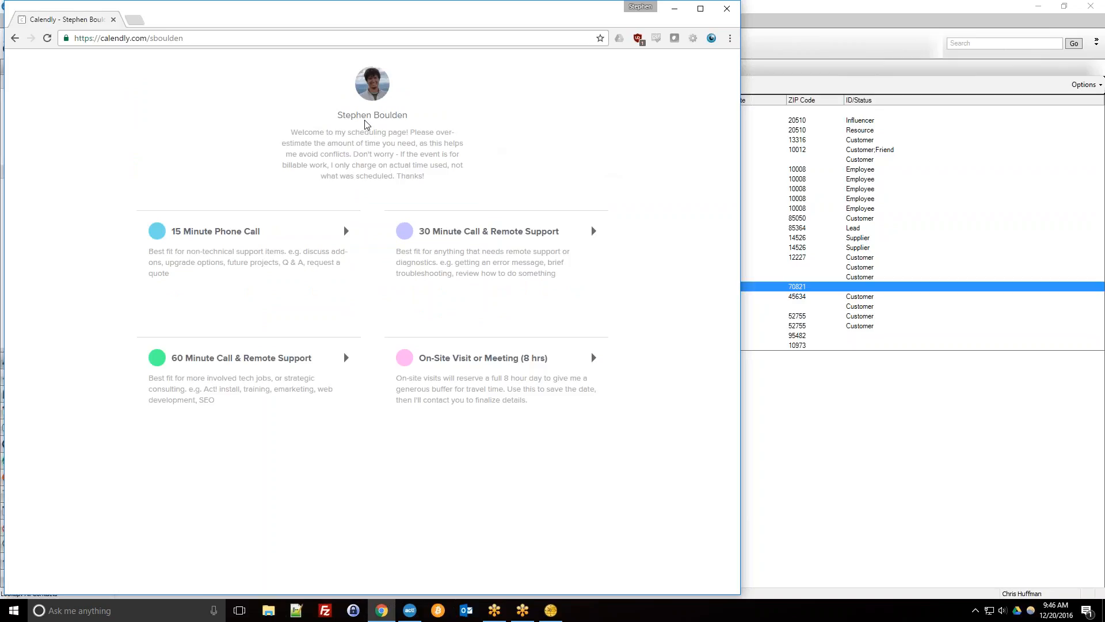
pyautogui.click(388, 38)
pyautogui.click(946, 437)
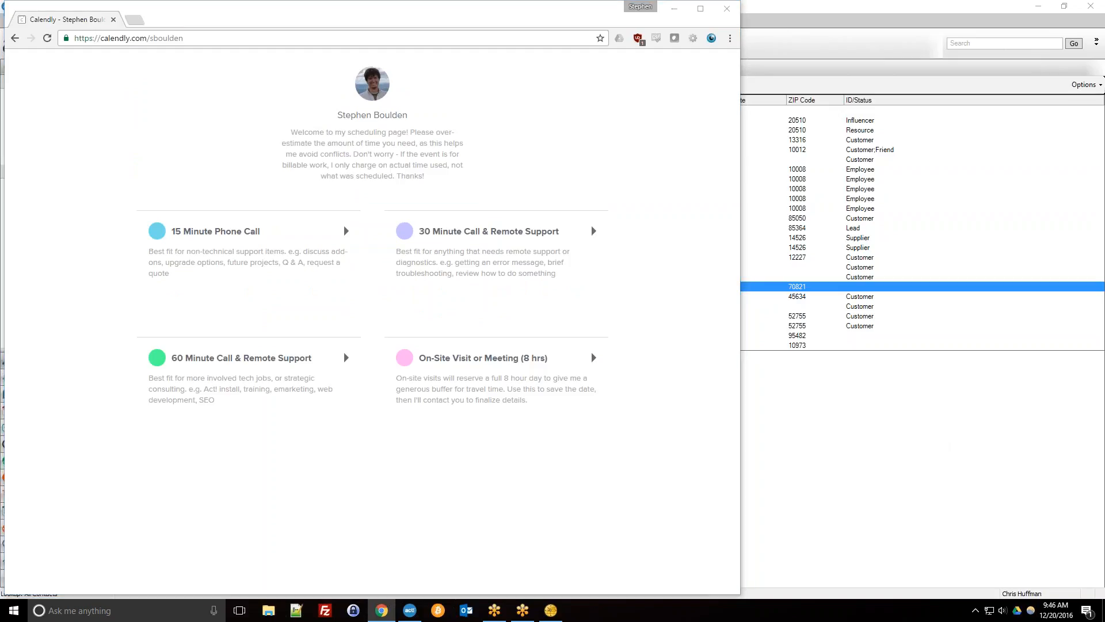